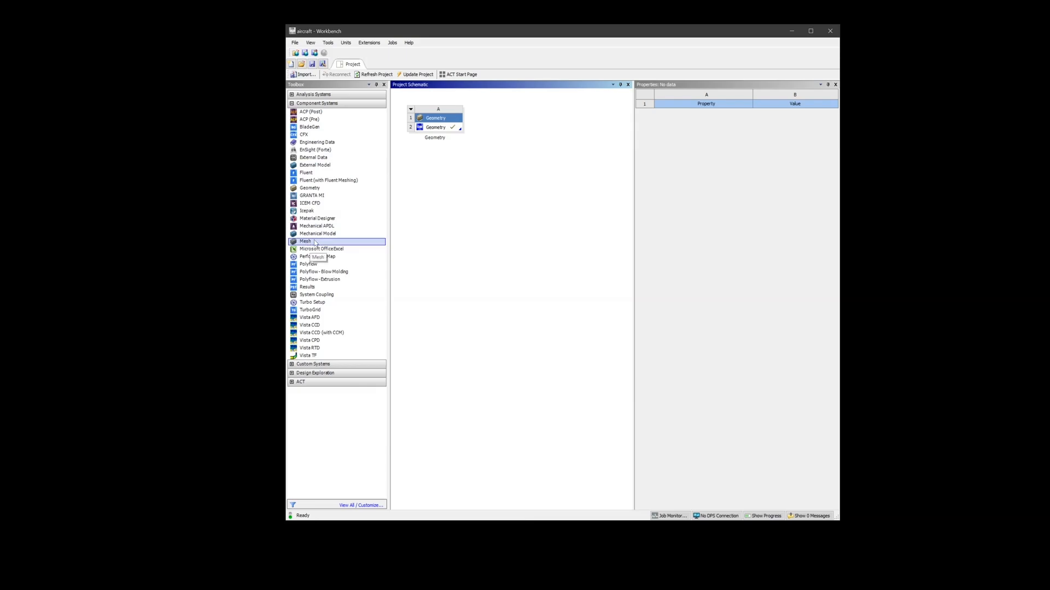
Add a Mesh component system linked to the existing geometry and open its mesh for editing
{"action": "left_click_drag", "start_coordinate": [315, 242], "coordinate": [452, 130]}
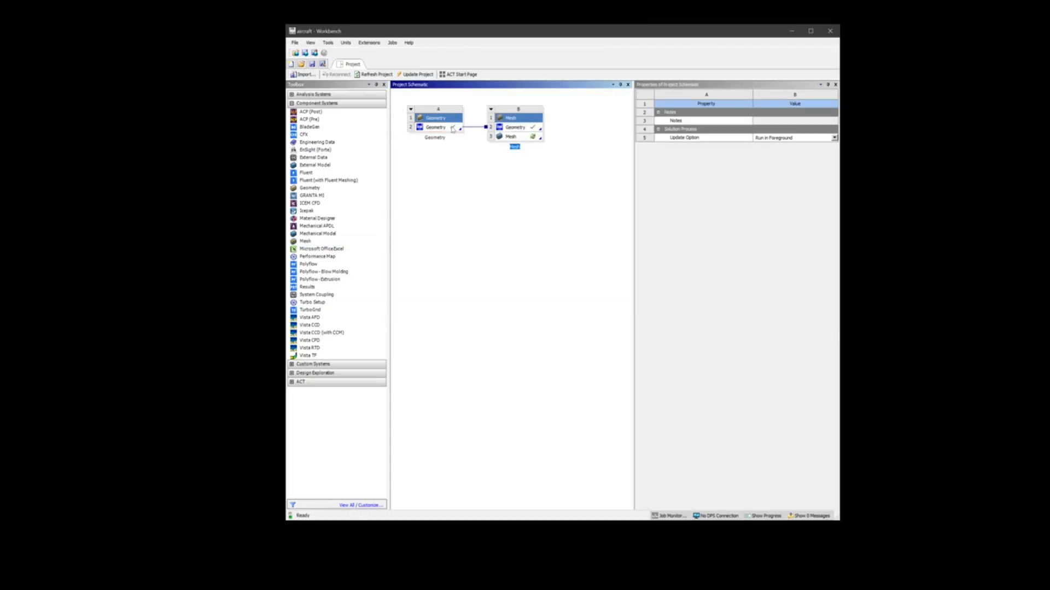
{"action": "right_click", "coordinate": [521, 139]}
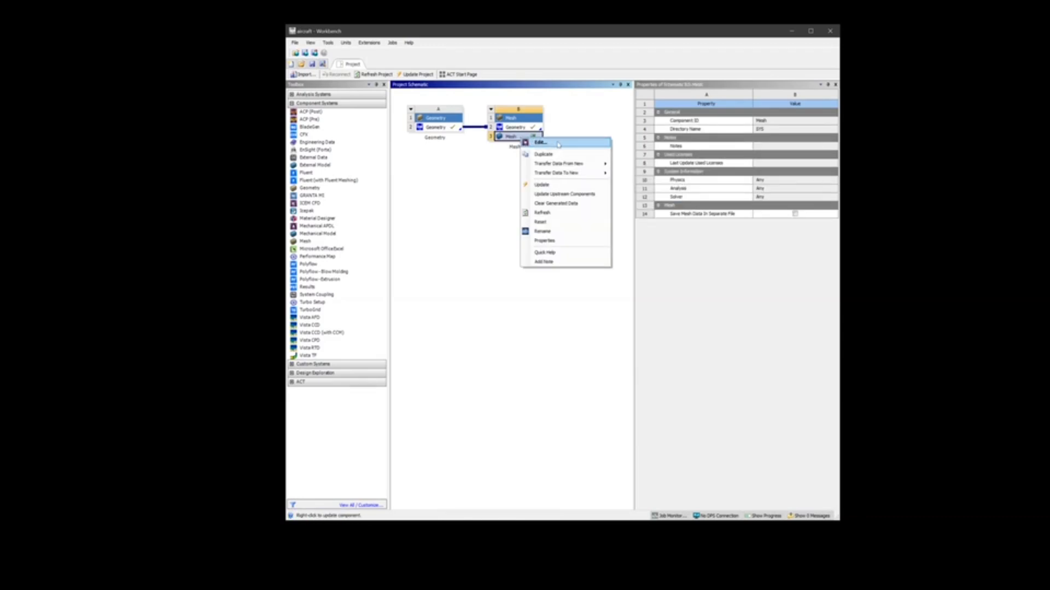
{"action": "left_click", "coordinate": [558, 143]}
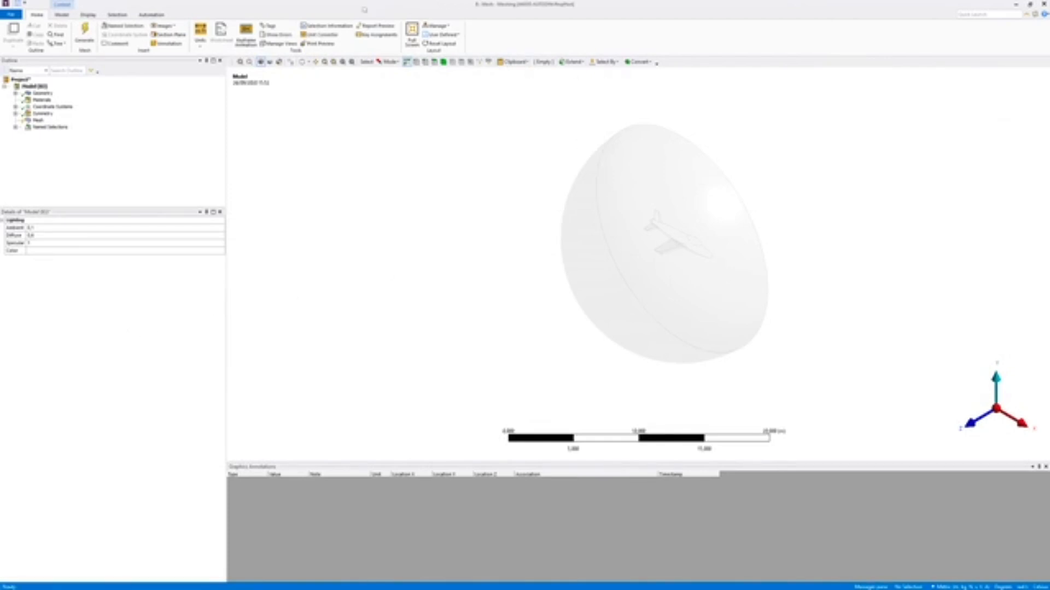
Examine the fluid domain from the symmetry side and the faces in the Open Domain and Symmetry:XYPlane named selections
{"action": "left_click", "coordinate": [305, 61]}
{"action": "left_click_drag", "start_coordinate": [687, 277], "coordinate": [485, 234]}
{"action": "left_click_drag", "start_coordinate": [623, 239], "coordinate": [578, 279]}
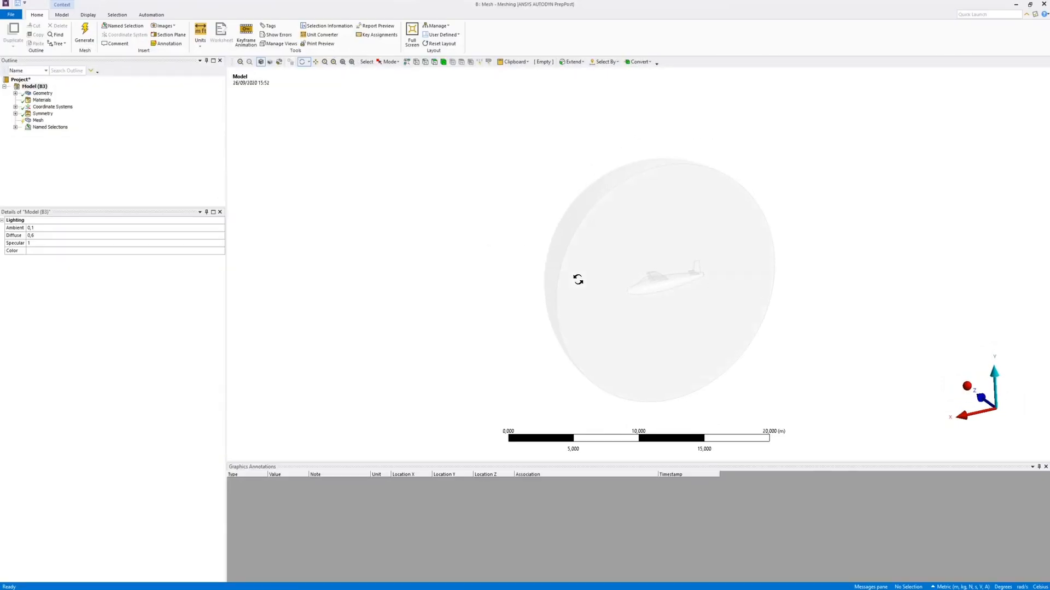
{"action": "scroll", "coordinate": [656, 295], "scroll_direction": "up", "scroll_amount": 5}
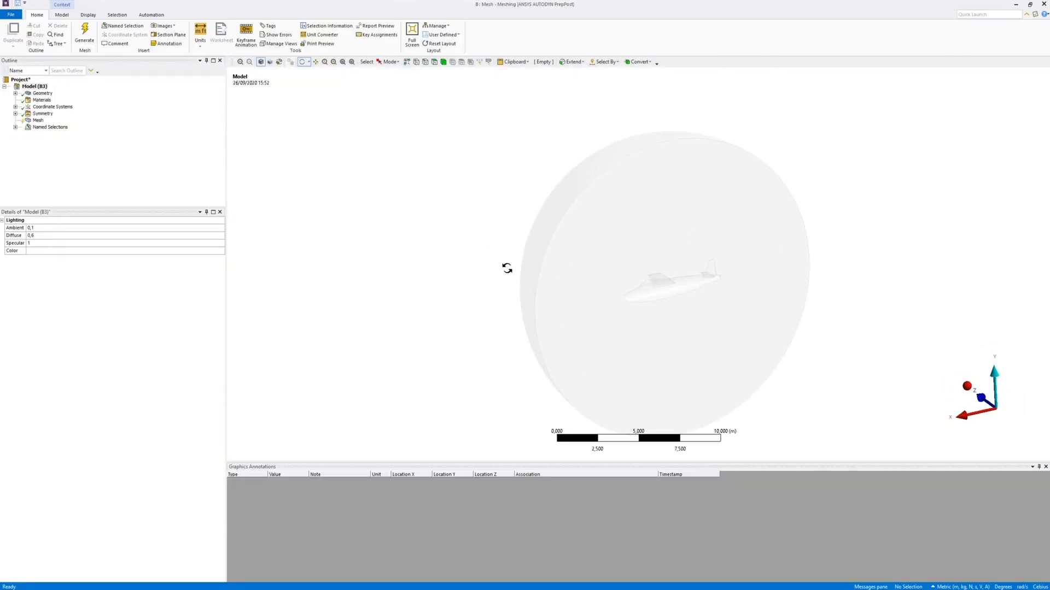
{"action": "left_click", "coordinate": [16, 127]}
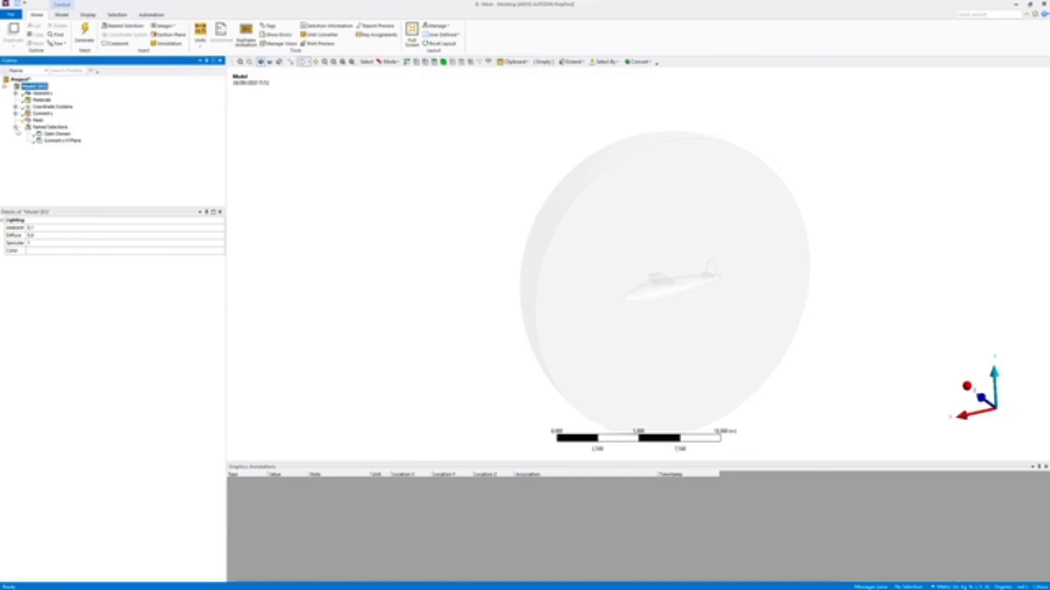
{"action": "left_click", "coordinate": [58, 134]}
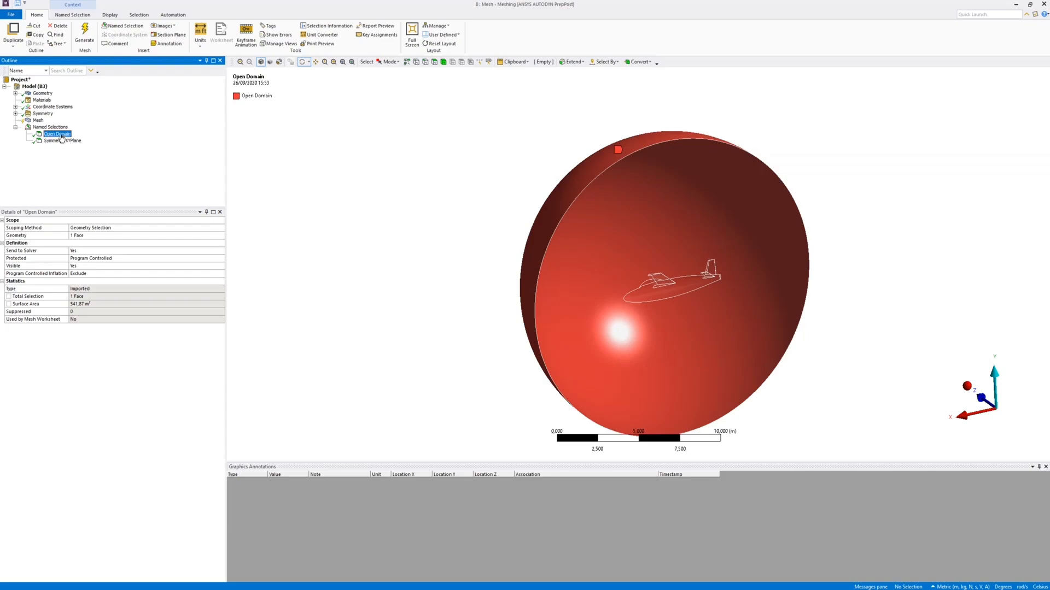
{"action": "left_click", "coordinate": [59, 141]}
Box-select all faces of the aircraft and create a named selection called wall from them
{"action": "left_click", "coordinate": [38, 120]}
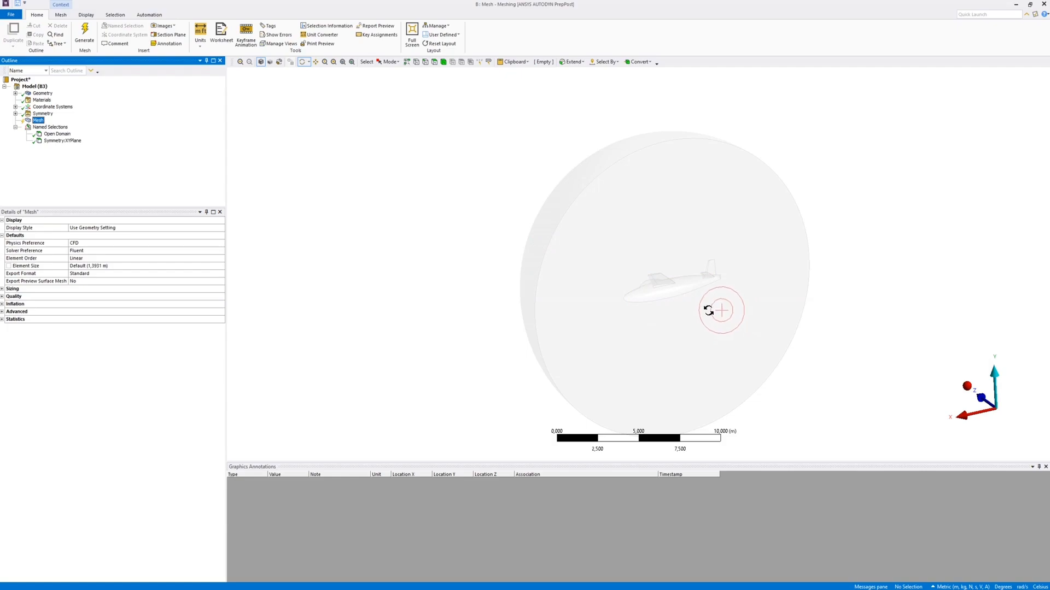
{"action": "scroll", "coordinate": [708, 310], "scroll_direction": "down", "scroll_amount": 2}
{"action": "scroll", "coordinate": [708, 311], "scroll_direction": "up", "scroll_amount": 4}
{"action": "scroll", "coordinate": [708, 310], "scroll_direction": "up", "scroll_amount": 3}
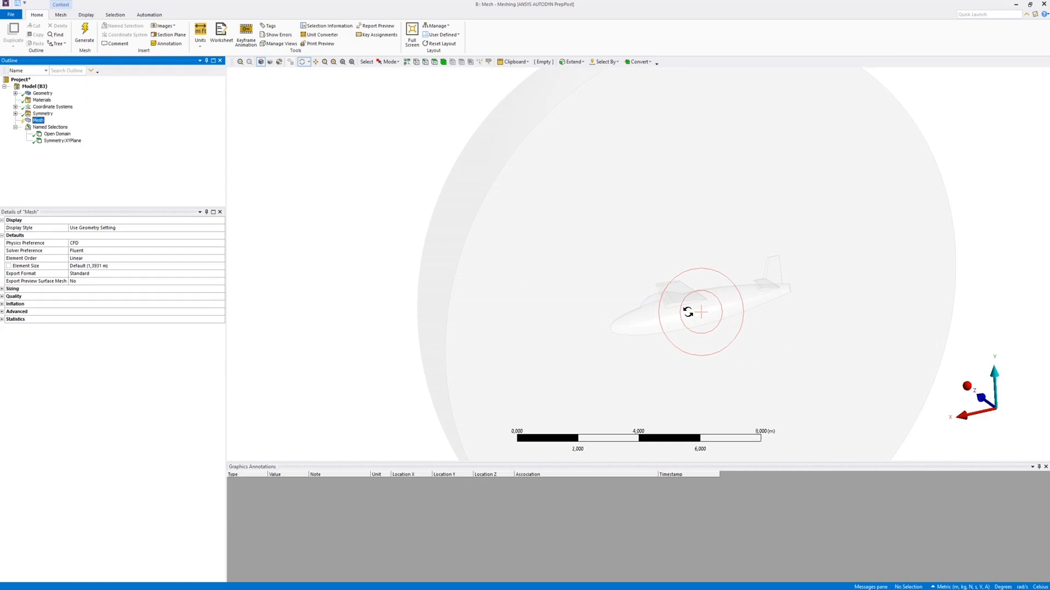
{"action": "left_click", "coordinate": [434, 63]}
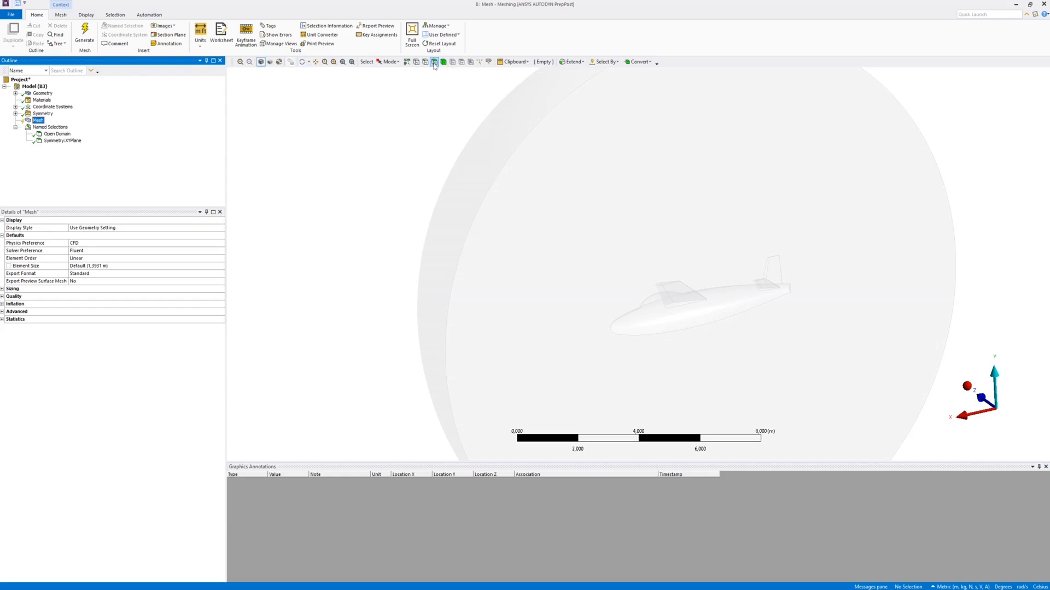
{"action": "left_click", "coordinate": [391, 65]}
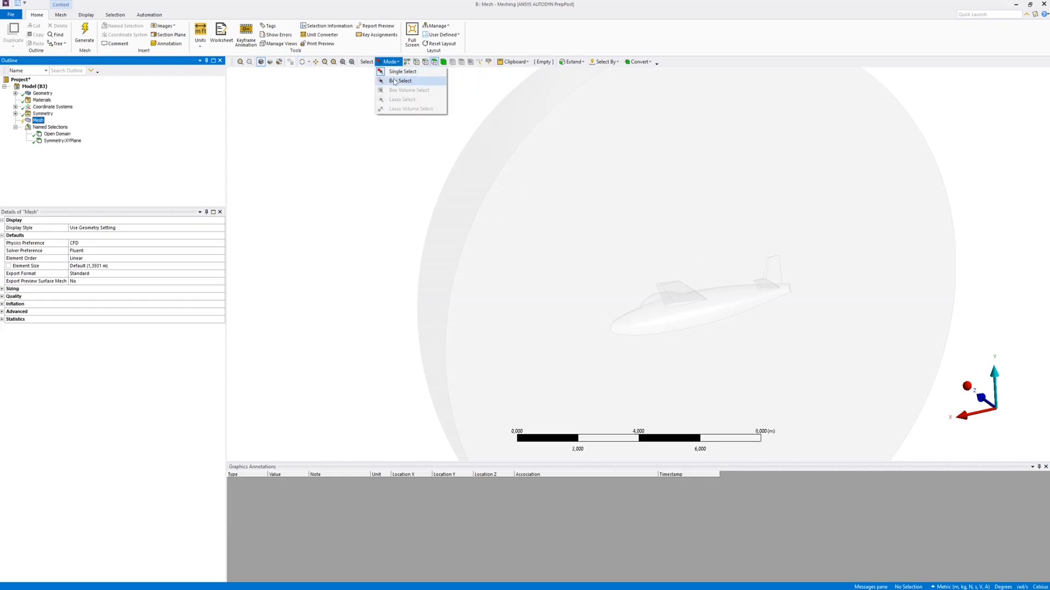
{"action": "left_click", "coordinate": [400, 81]}
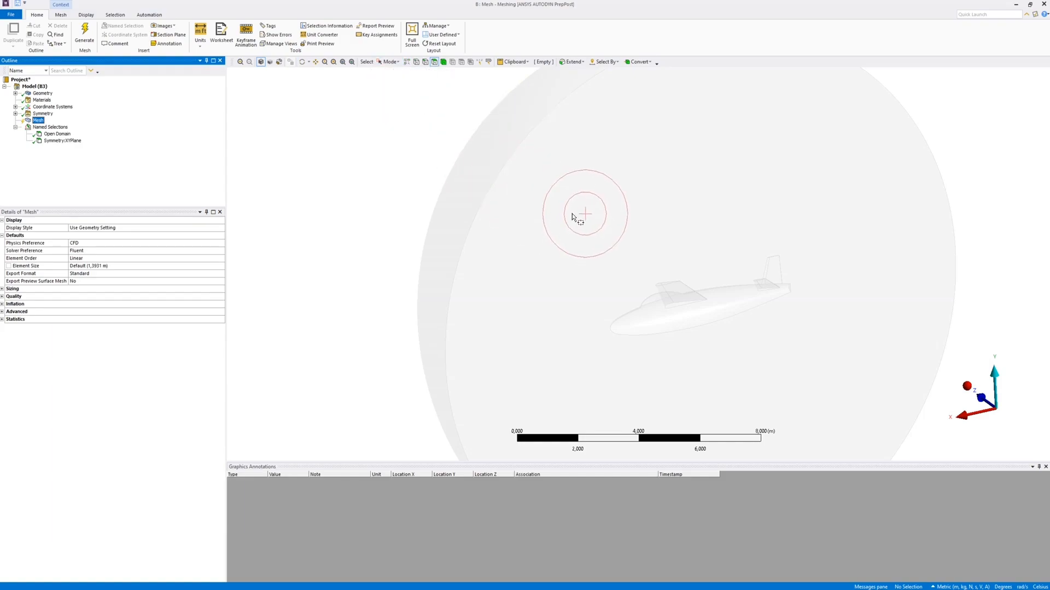
{"action": "left_click_drag", "start_coordinate": [575, 226], "coordinate": [827, 376]}
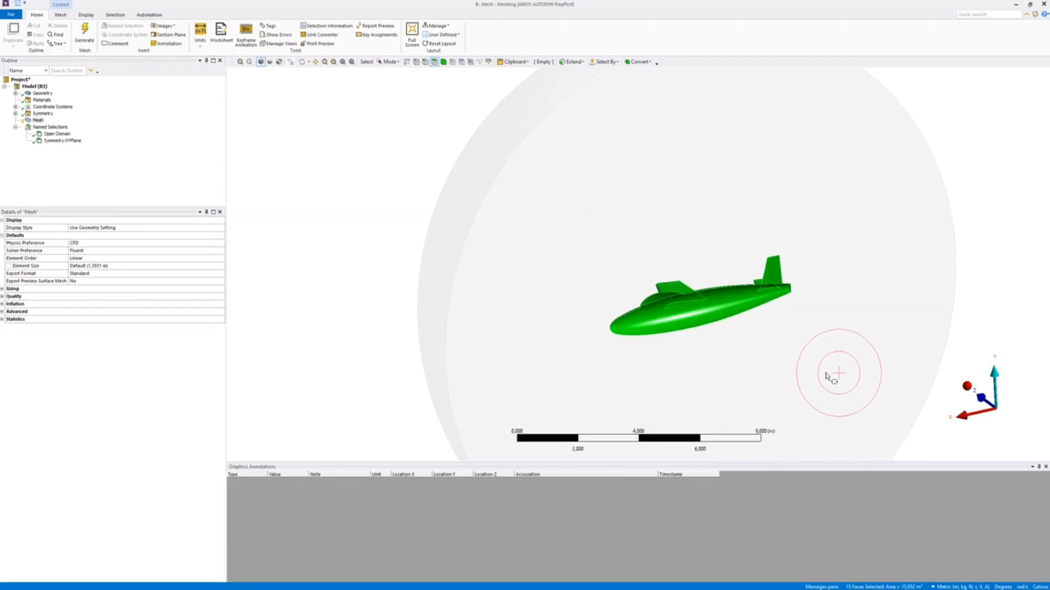
{"action": "right_click", "coordinate": [709, 311]}
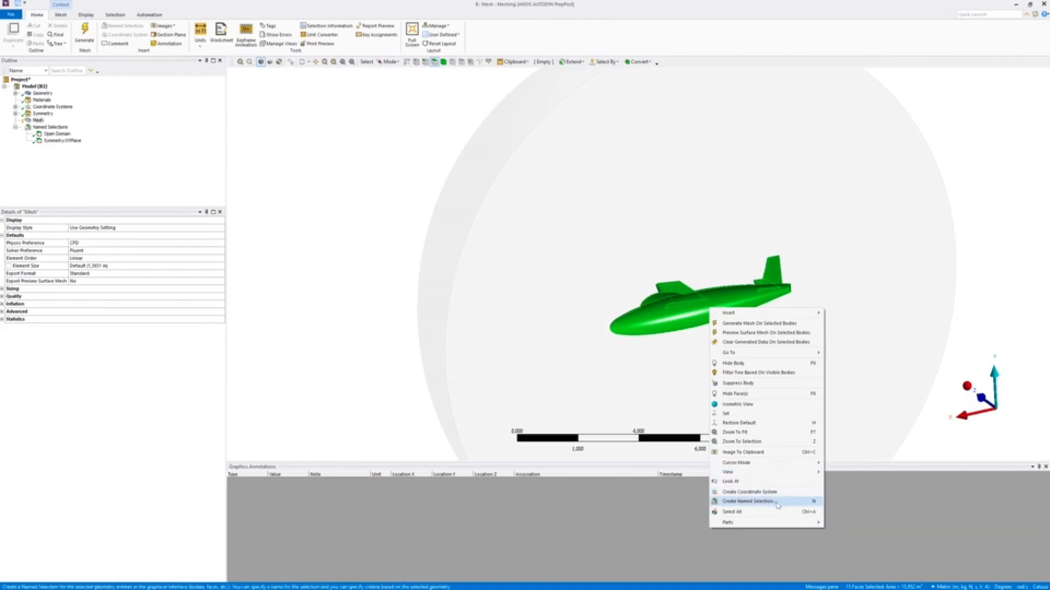
{"action": "left_click", "coordinate": [777, 501]}
{"action": "type", "text": "wall"}
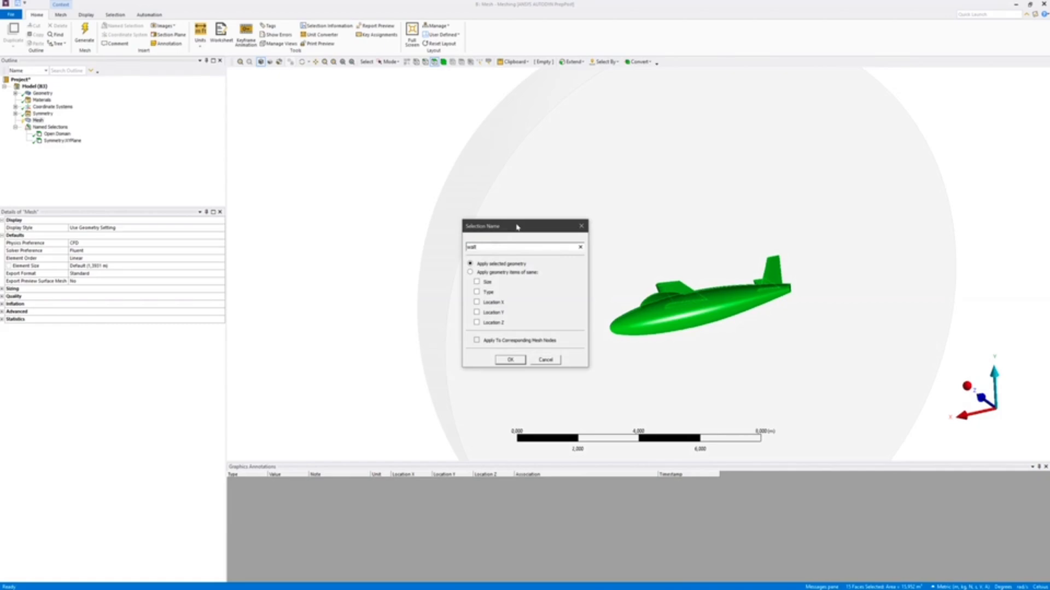
{"action": "key", "text": "Return"}
{"action": "left_click", "coordinate": [520, 227]}
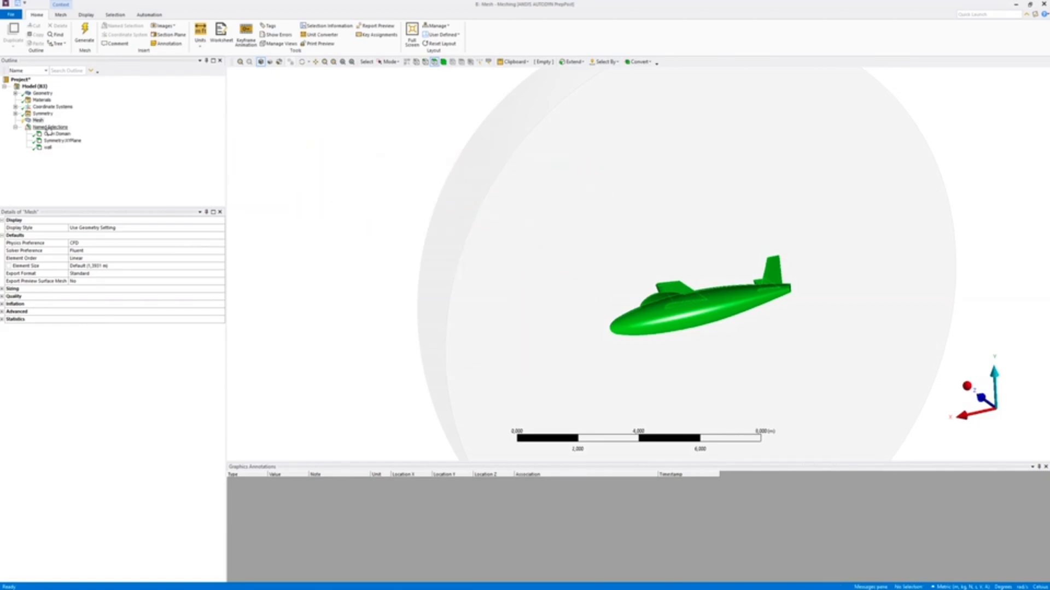
Review the faces assigned to the Open Domain, Symmetry:XYPlane and wall named selections, and check the Symmetry object
{"action": "left_click", "coordinate": [50, 134]}
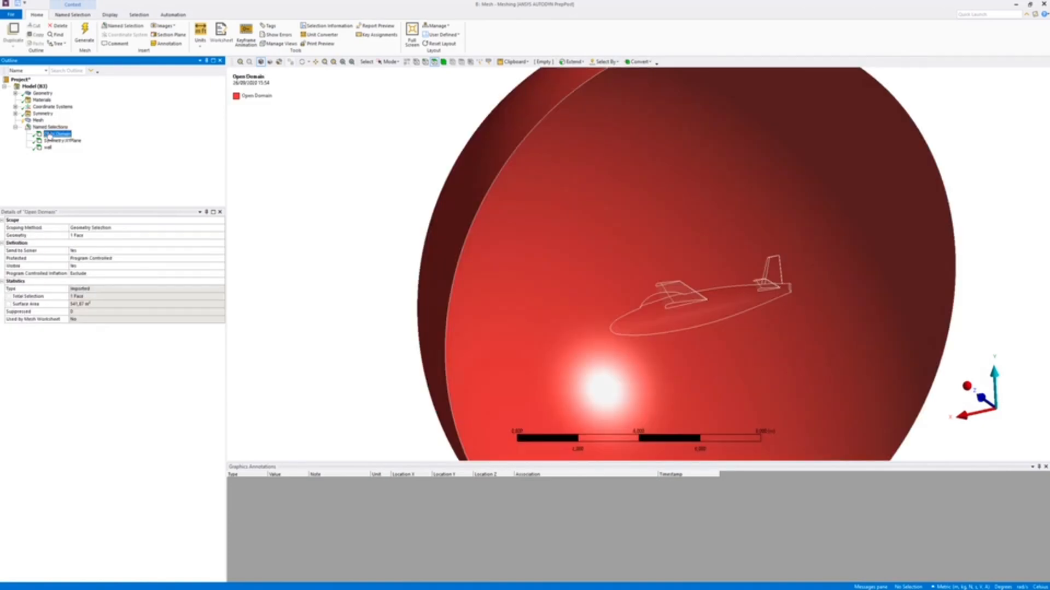
{"action": "left_click", "coordinate": [52, 141]}
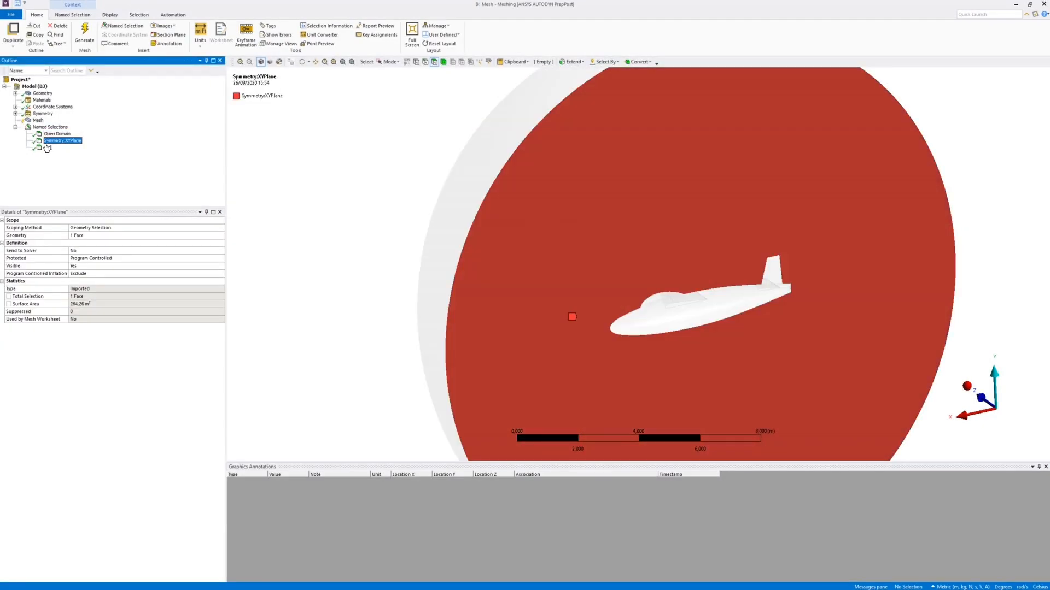
{"action": "left_click", "coordinate": [48, 147]}
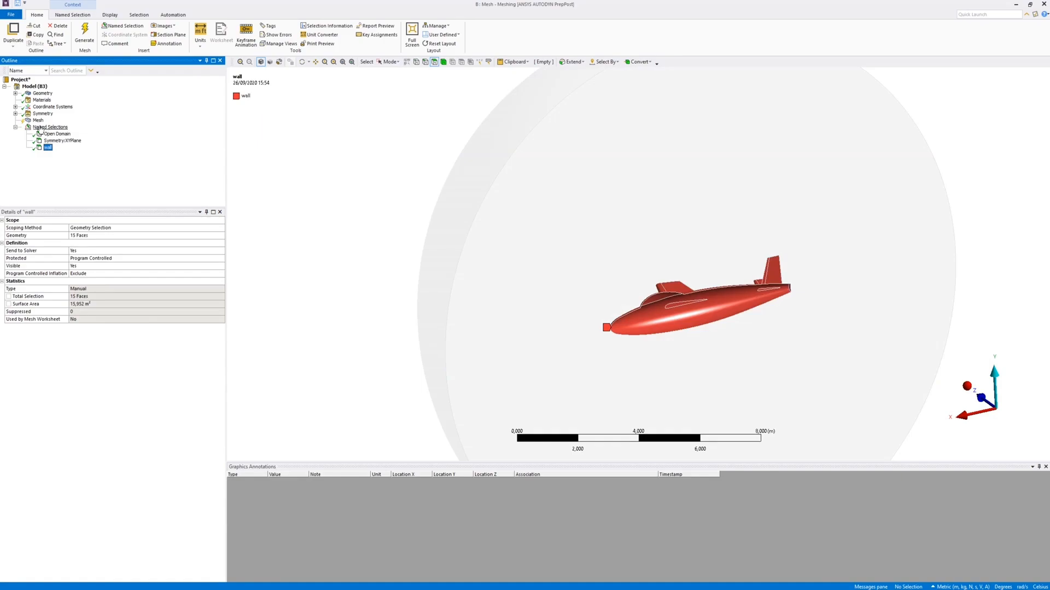
{"action": "left_click", "coordinate": [39, 127]}
{"action": "left_click", "coordinate": [39, 115]}
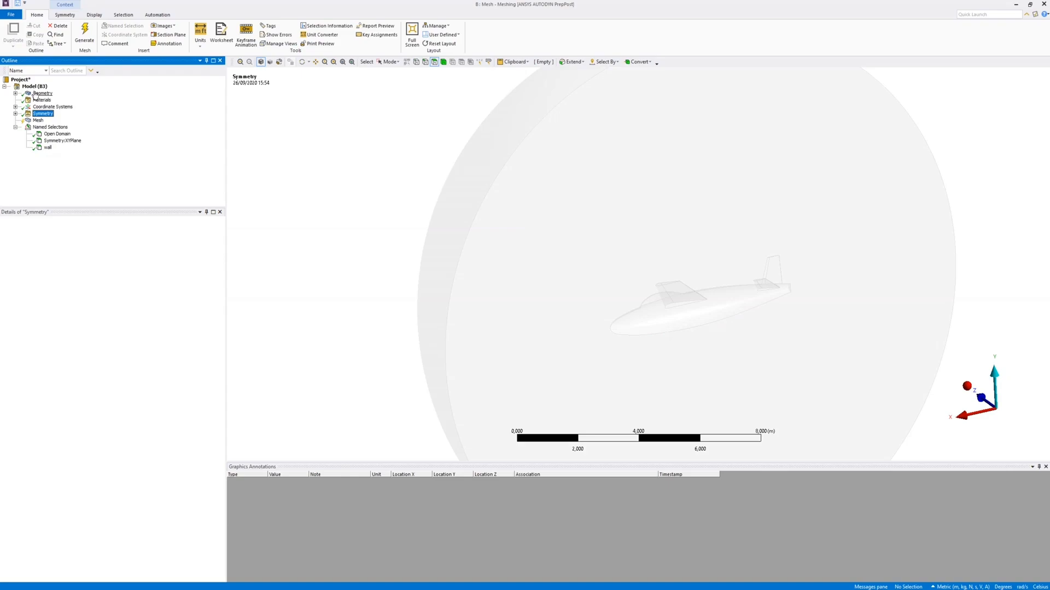
Set the transparency of the Fluid body to 1 in its graphics properties
{"action": "left_click", "coordinate": [36, 93]}
{"action": "left_click", "coordinate": [16, 94]}
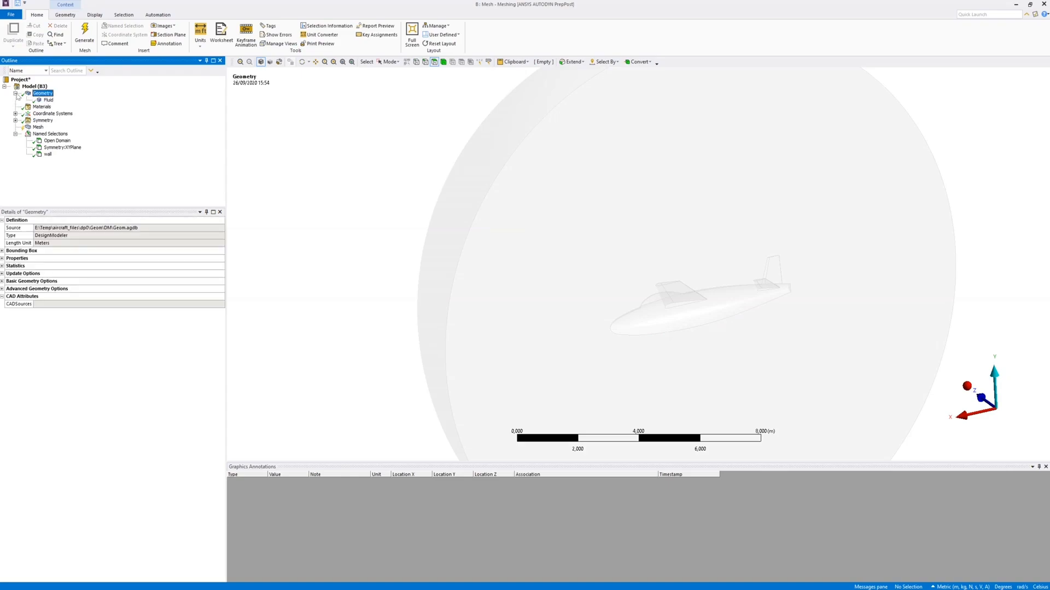
{"action": "left_click", "coordinate": [45, 100]}
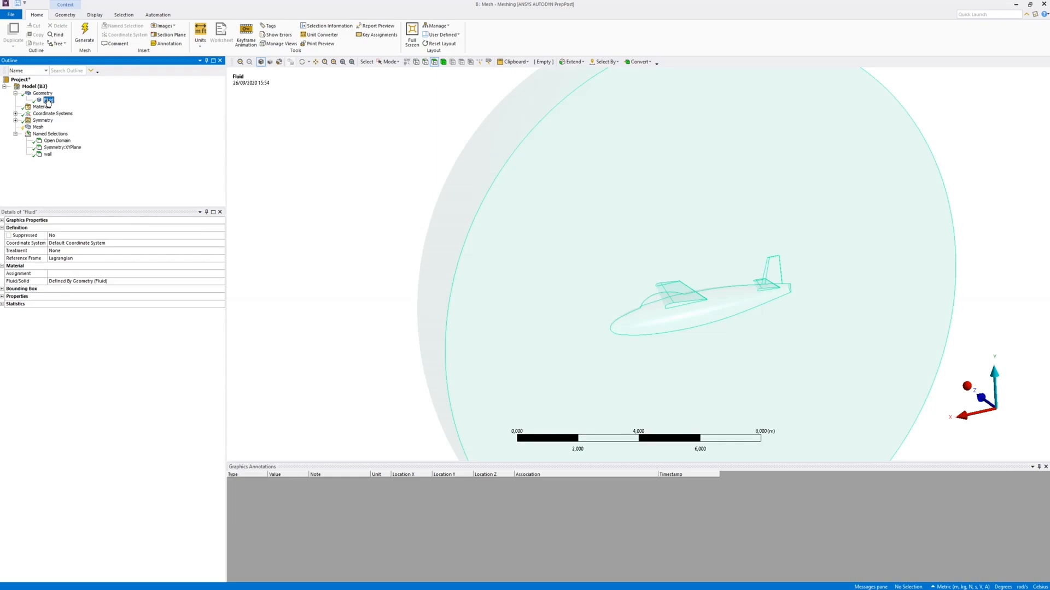
{"action": "left_click", "coordinate": [2, 220]}
{"action": "left_click", "coordinate": [66, 236]}
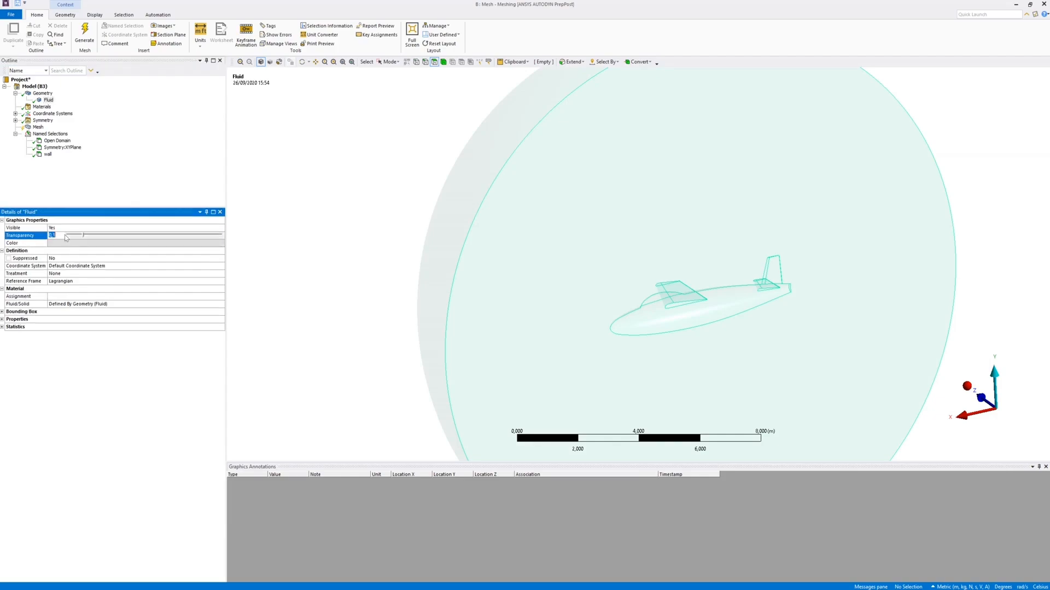
{"action": "type", "text": "1"}
{"action": "key", "text": "Return"}
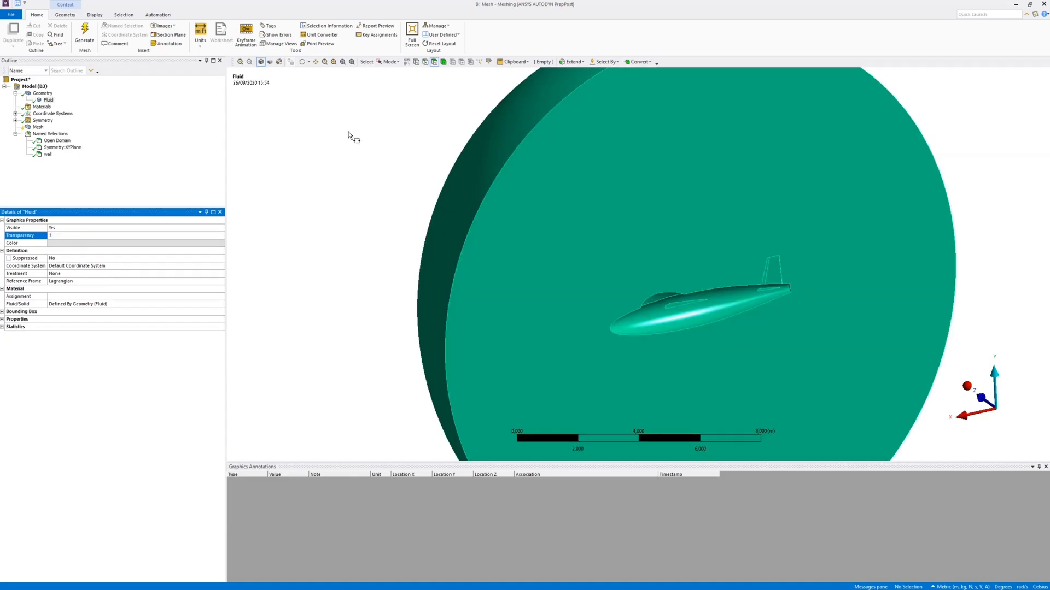
Generate a surface mesh preview of the fluid domain with the default mesh settings
{"action": "left_click", "coordinate": [38, 126]}
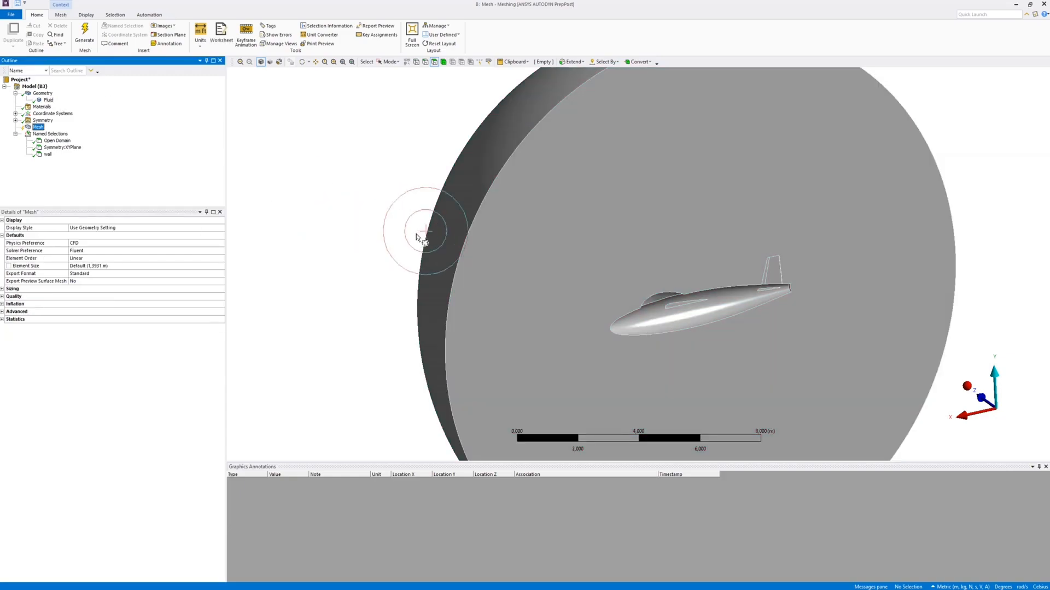
{"action": "left_click", "coordinate": [303, 62]}
{"action": "left_click_drag", "start_coordinate": [519, 298], "coordinate": [412, 272]}
{"action": "left_click_drag", "start_coordinate": [412, 271], "coordinate": [492, 268]}
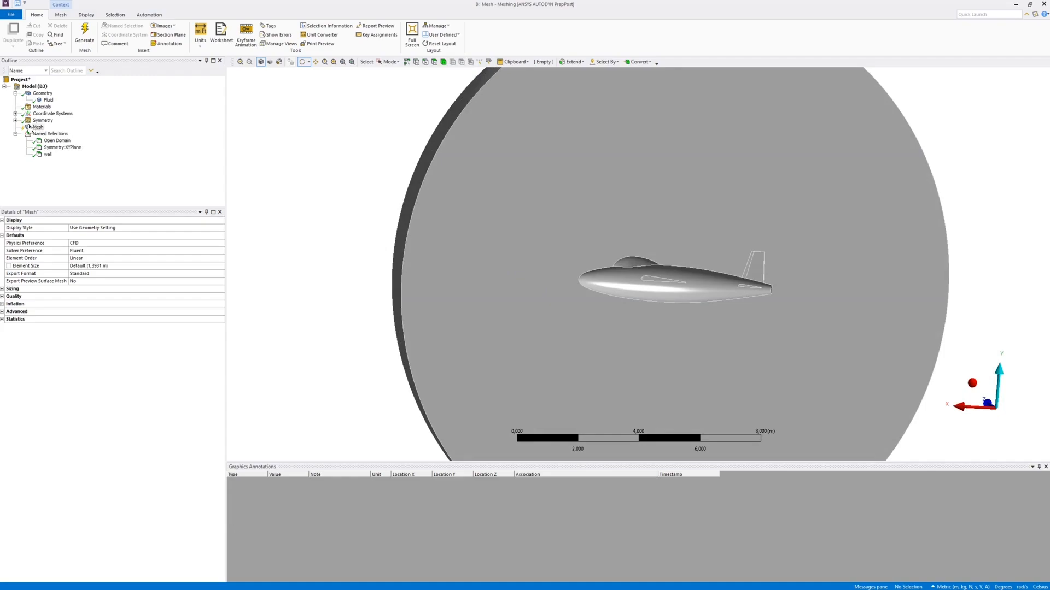
{"action": "right_click", "coordinate": [37, 128]}
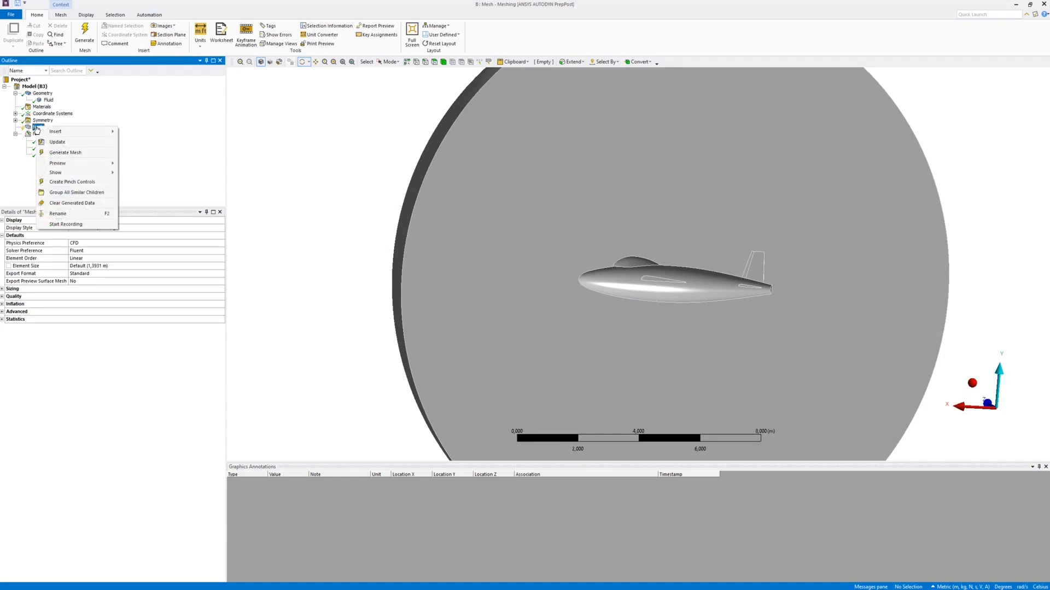
{"action": "mouse_move", "coordinate": [69, 166]}
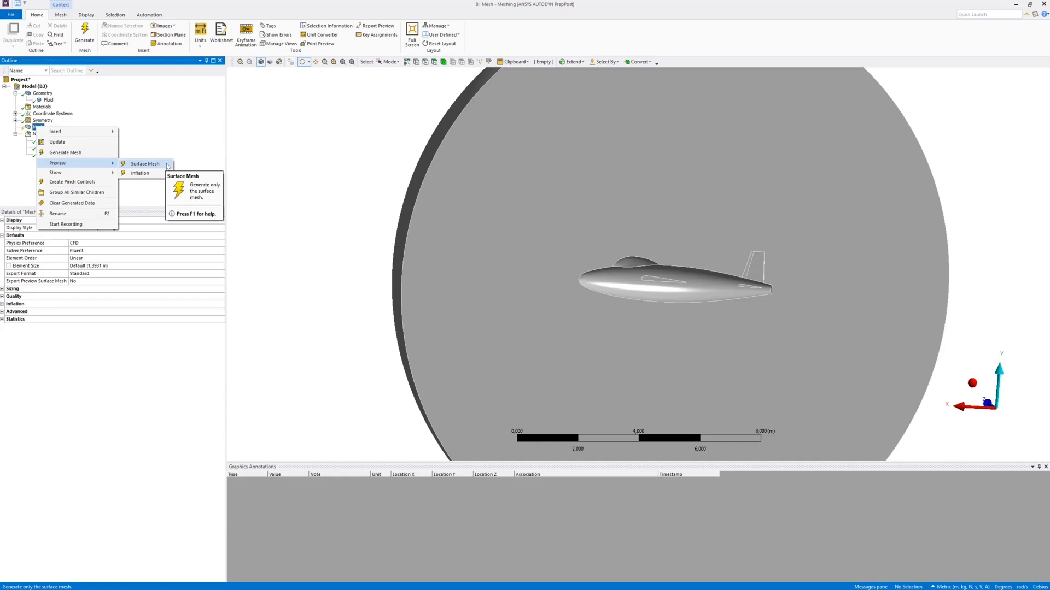
{"action": "left_click", "coordinate": [146, 164]}
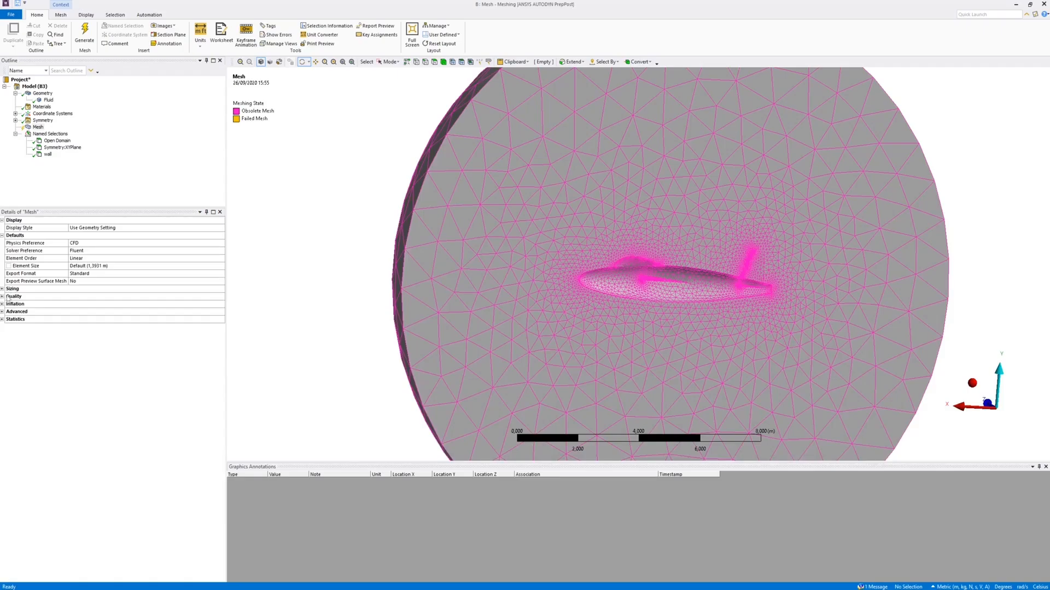
Set the mesh metric to Skewness in the mesh quality settings and show the mesh statistics
{"action": "left_click", "coordinate": [2, 297]}
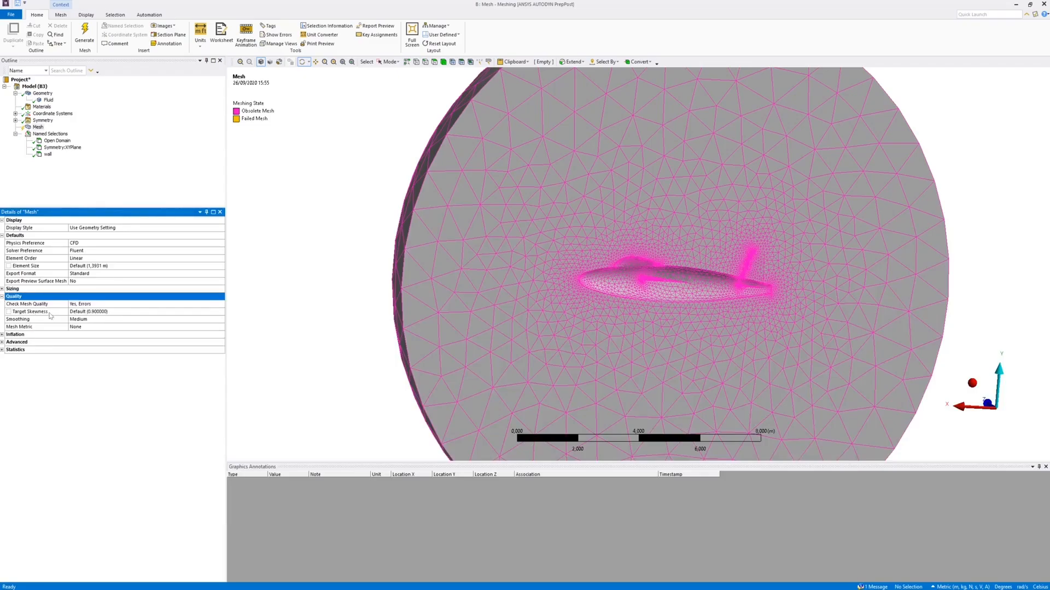
{"action": "left_click", "coordinate": [118, 327]}
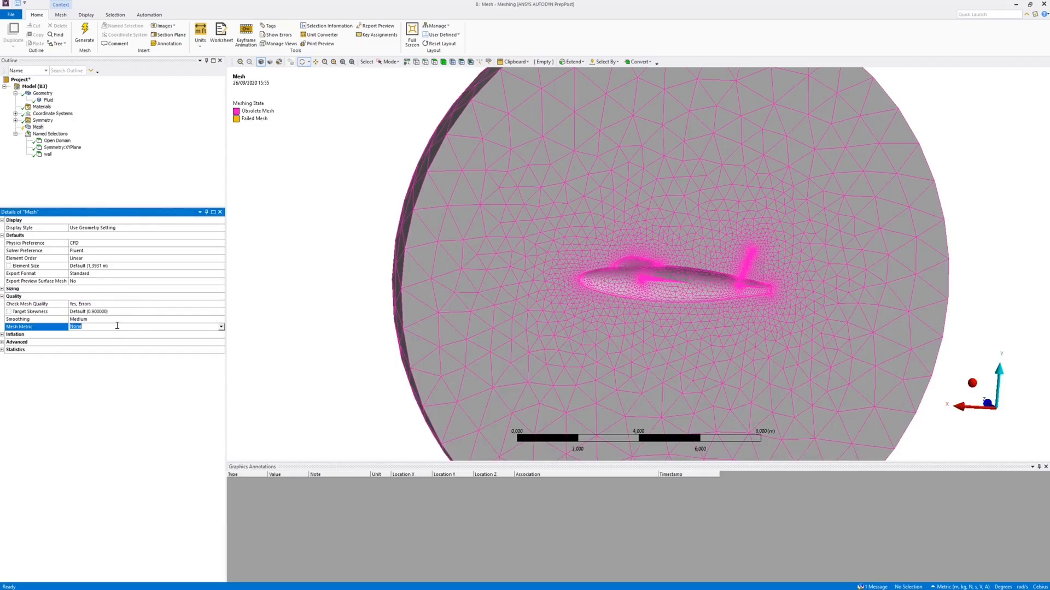
{"action": "left_click", "coordinate": [221, 327]}
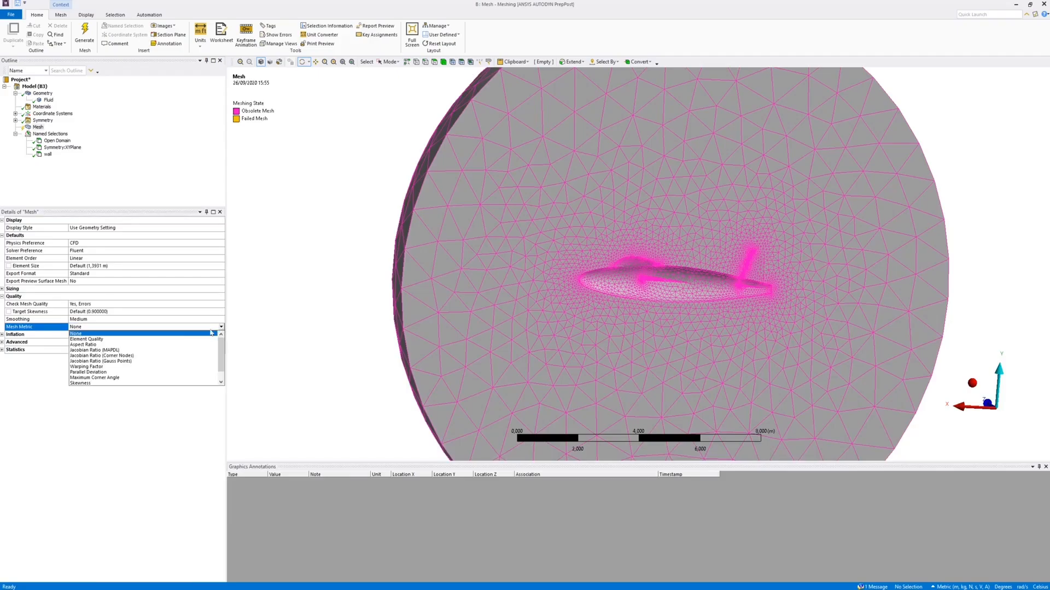
{"action": "left_click", "coordinate": [96, 384]}
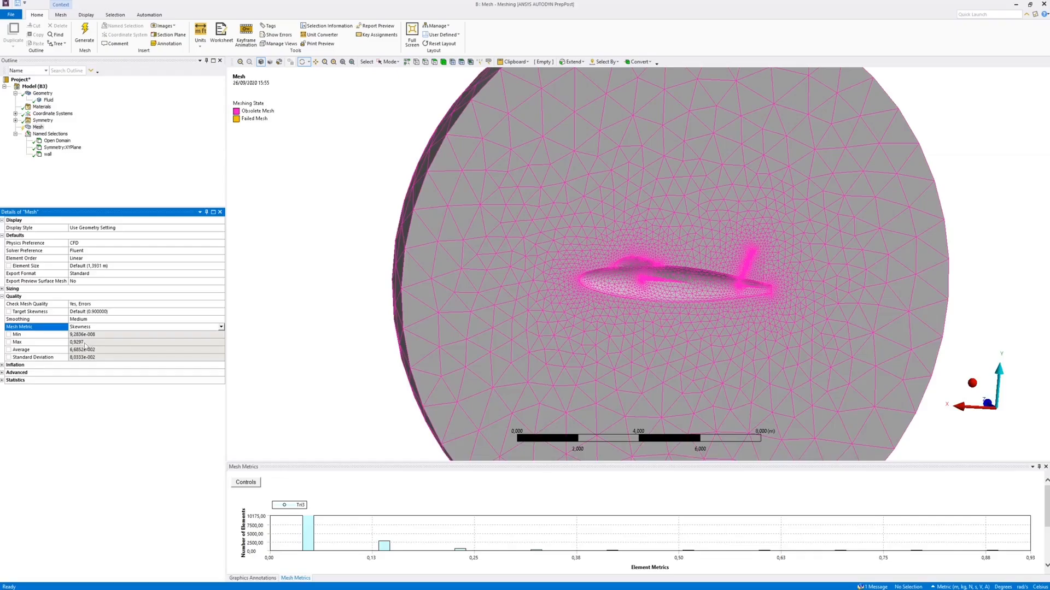
{"action": "left_click", "coordinate": [2, 380]}
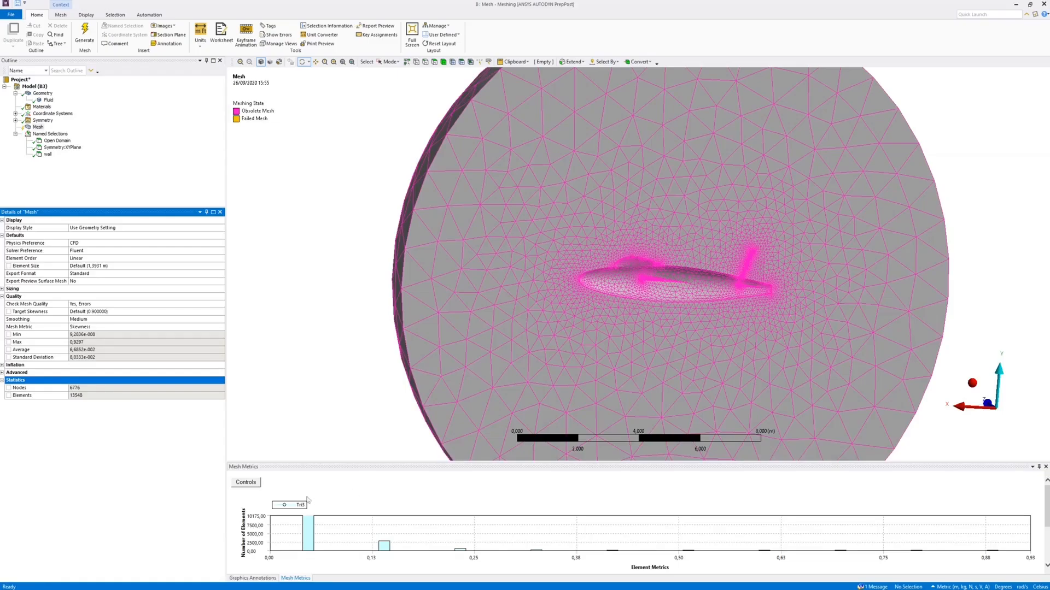
Limit the skewness chart to one bar with an X-axis minimum of 0.9 and display the elements in that bar on the model
{"action": "left_click", "coordinate": [255, 483]}
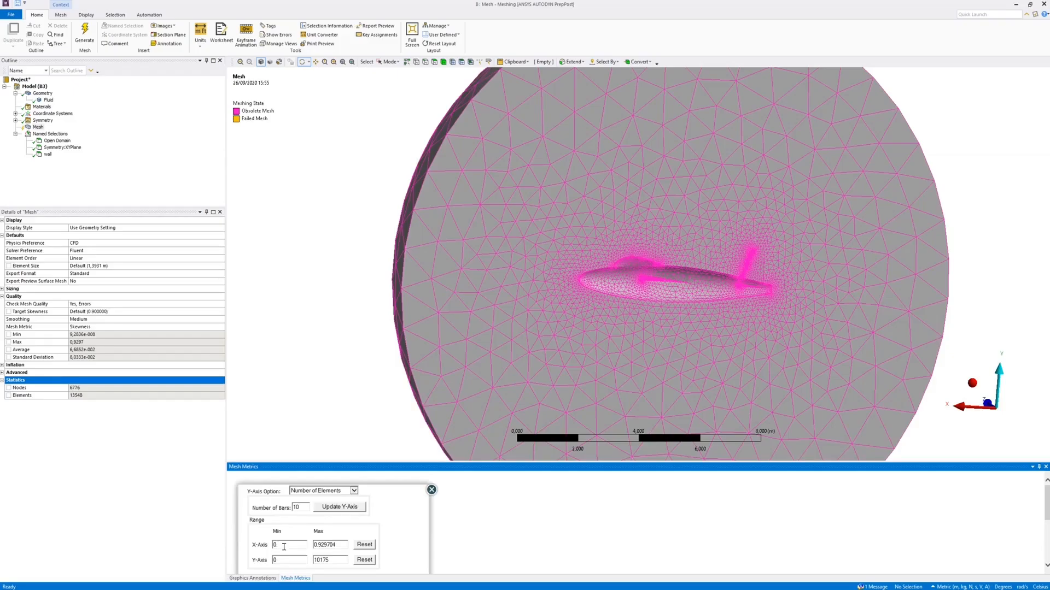
{"action": "type", "text": ".9"}
{"action": "left_click_drag", "start_coordinate": [300, 508], "coordinate": [285, 511]}
{"action": "type", "text": "1"}
{"action": "left_click", "coordinate": [338, 510]}
{"action": "left_click", "coordinate": [432, 490]}
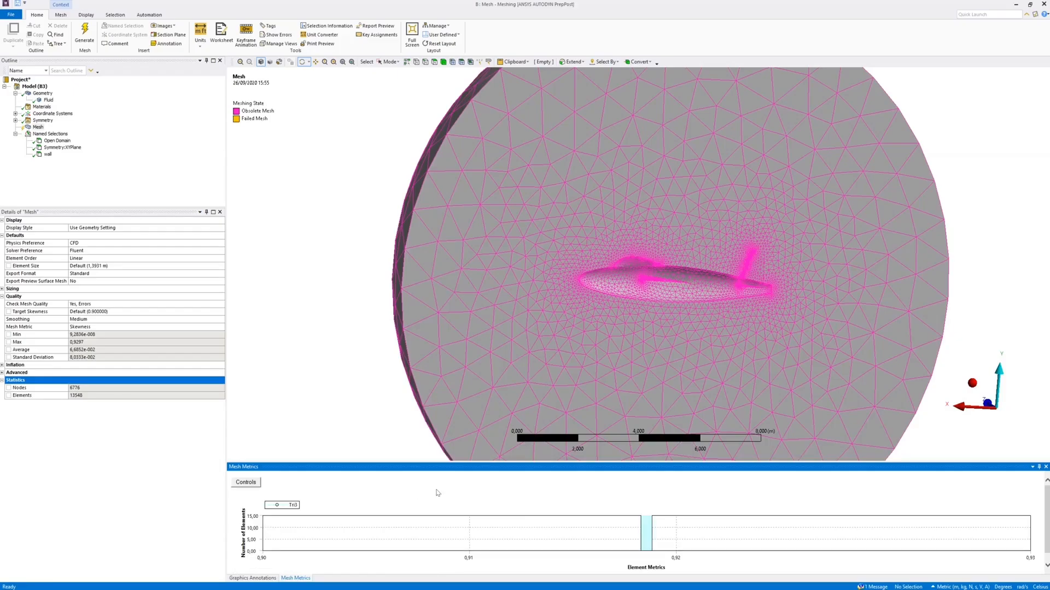
{"action": "left_click", "coordinate": [646, 541]}
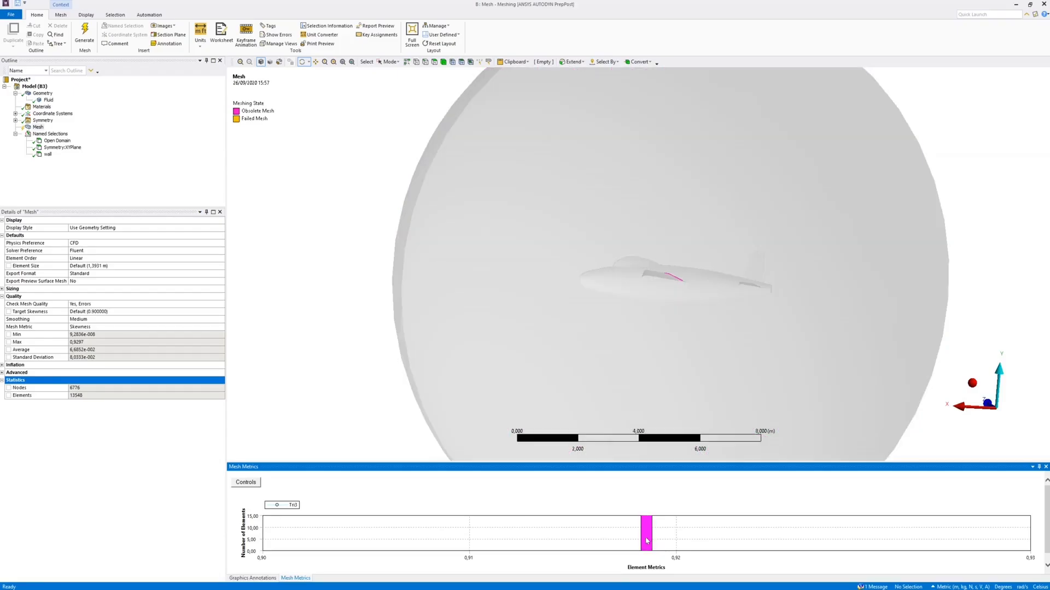
{"action": "left_click_drag", "start_coordinate": [655, 161], "coordinate": [598, 300]}
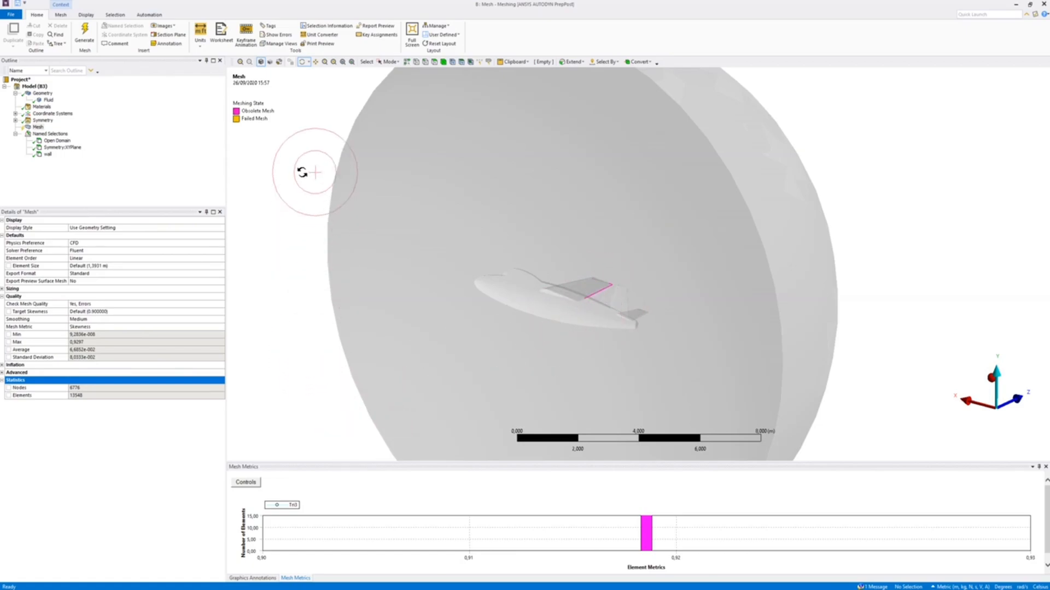
Hide the flat symmetry face of the fluid domain
{"action": "left_click", "coordinate": [434, 61]}
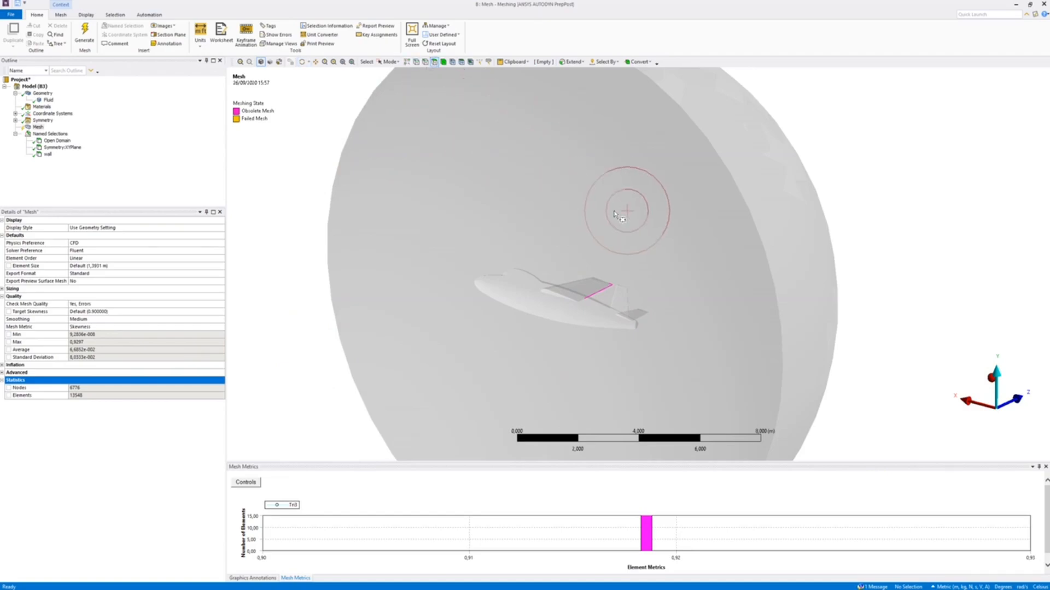
{"action": "left_click", "coordinate": [397, 63]}
{"action": "left_click", "coordinate": [419, 69]}
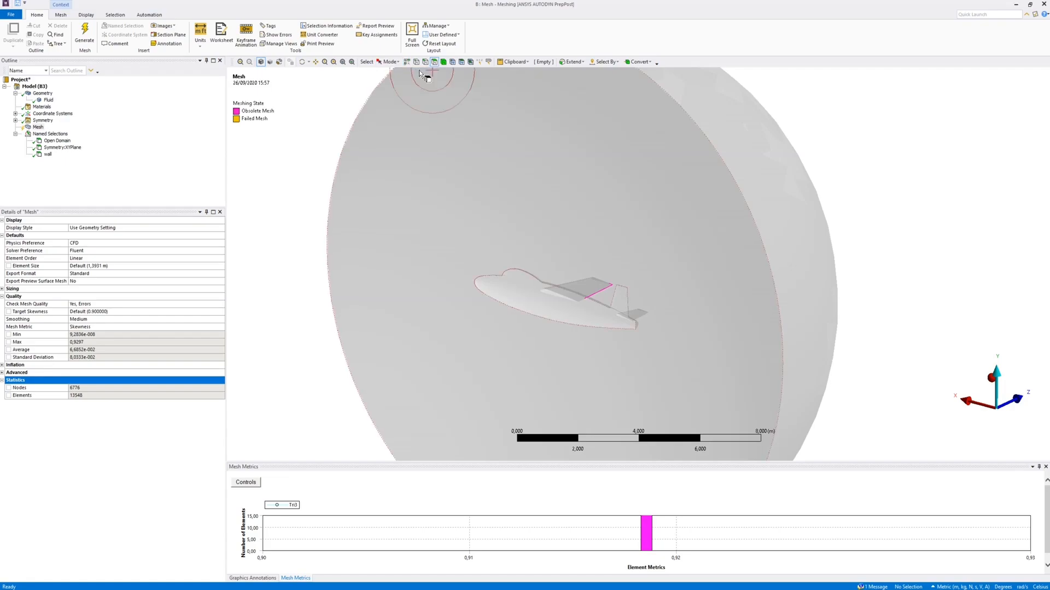
{"action": "left_click", "coordinate": [580, 190]}
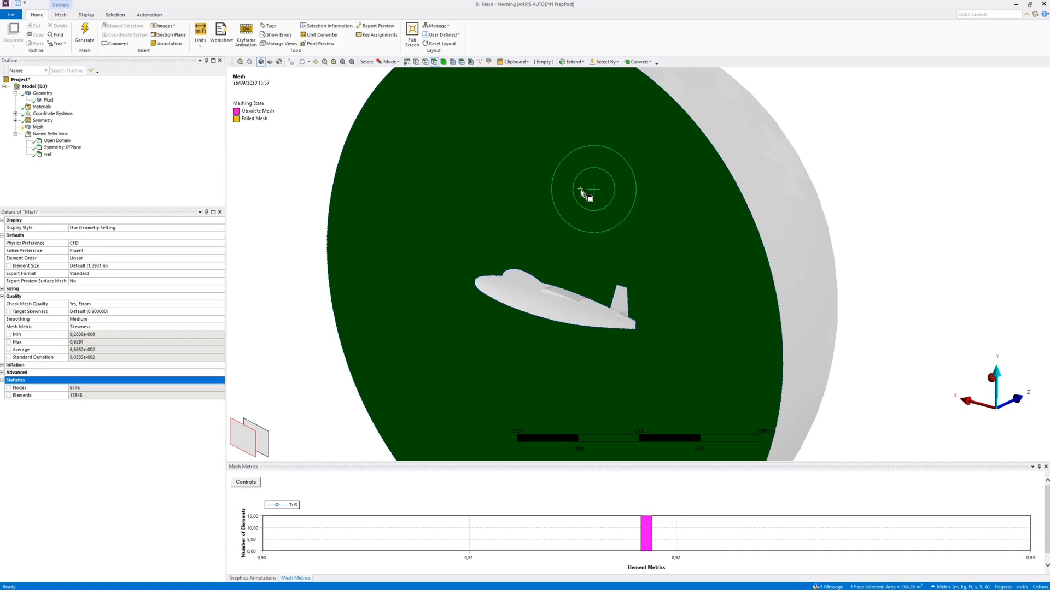
{"action": "right_click", "coordinate": [581, 190]}
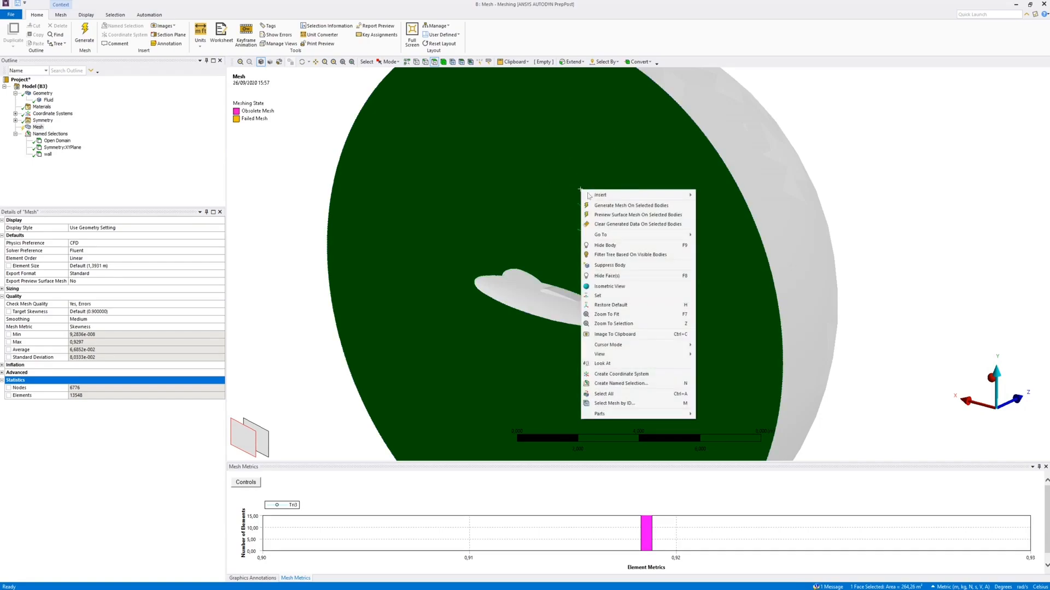
{"action": "left_click", "coordinate": [630, 276]}
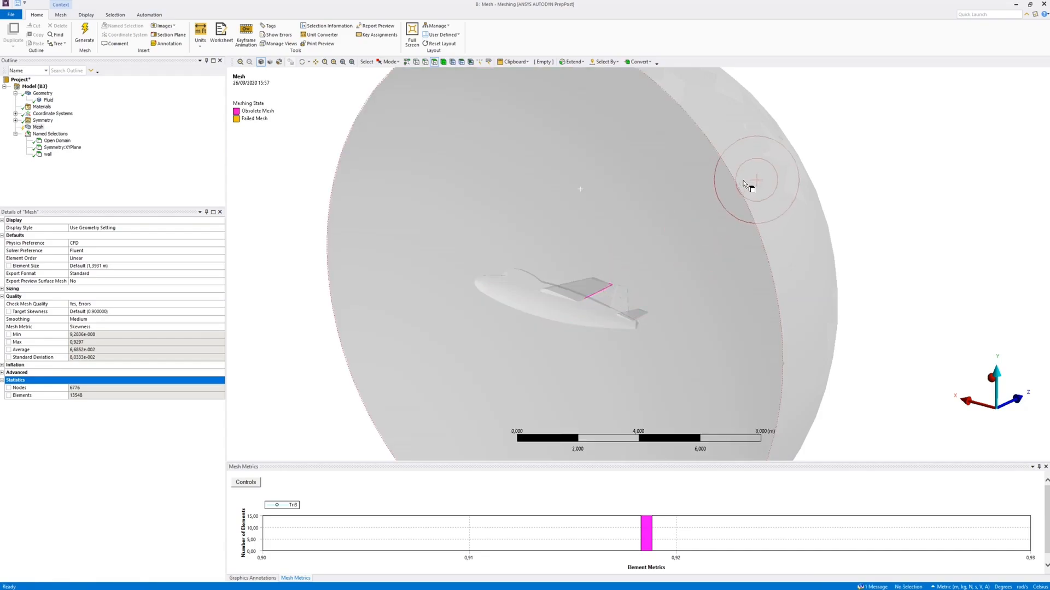
Restore the visibility of the hidden face of the fluid domain
{"action": "left_click", "coordinate": [750, 174]}
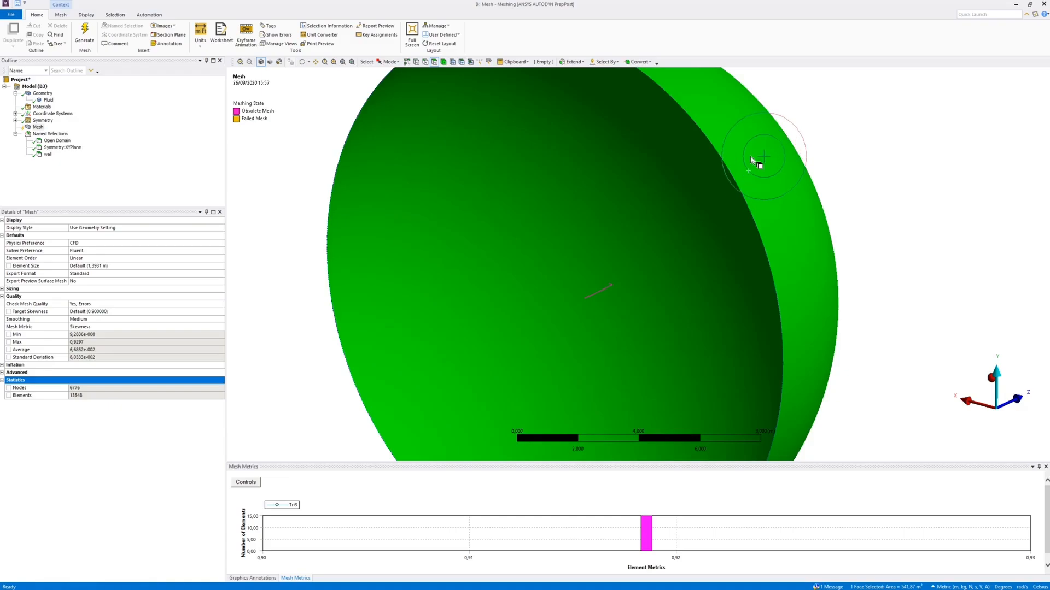
{"action": "right_click", "coordinate": [752, 159]}
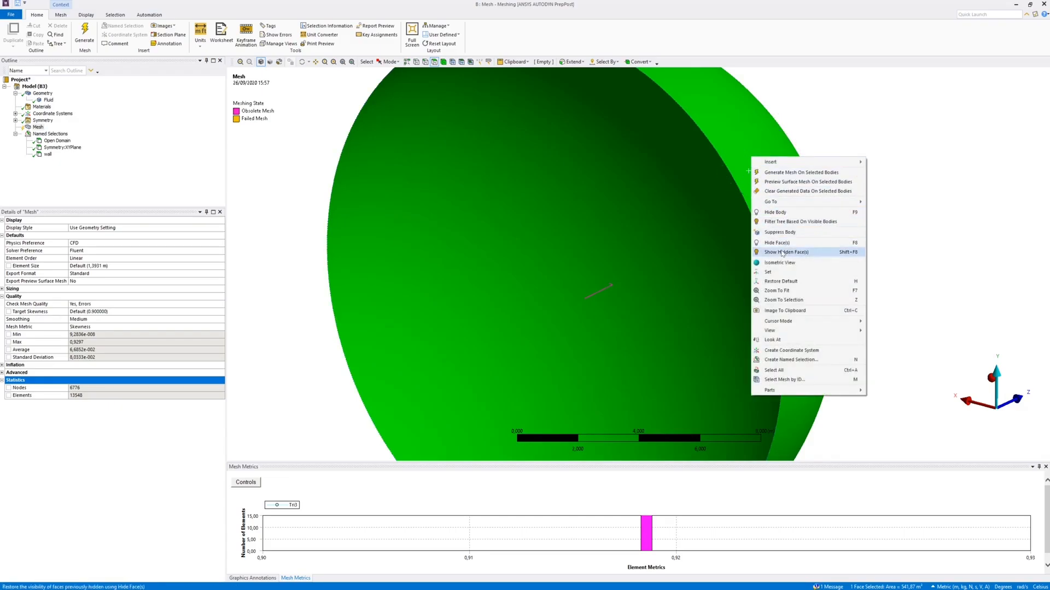
{"action": "left_click", "coordinate": [783, 252]}
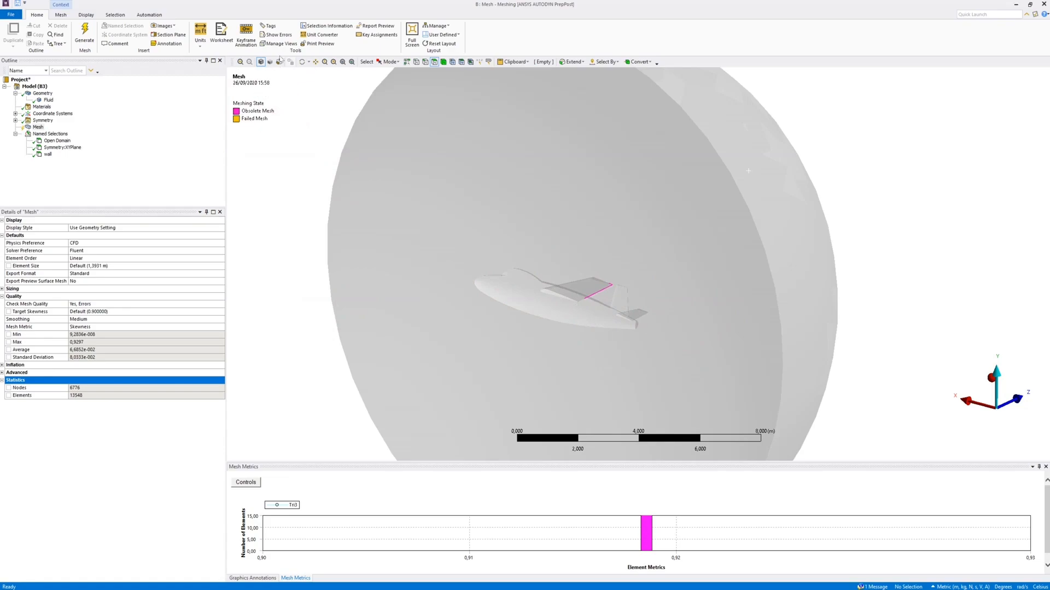
Inspect the highly skewed elements along the wing's trailing edge and clear the generated mesh data
{"action": "left_click", "coordinate": [301, 62]}
{"action": "left_click_drag", "start_coordinate": [596, 276], "coordinate": [485, 234]}
{"action": "scroll", "coordinate": [484, 233], "scroll_direction": "up", "scroll_amount": 2}
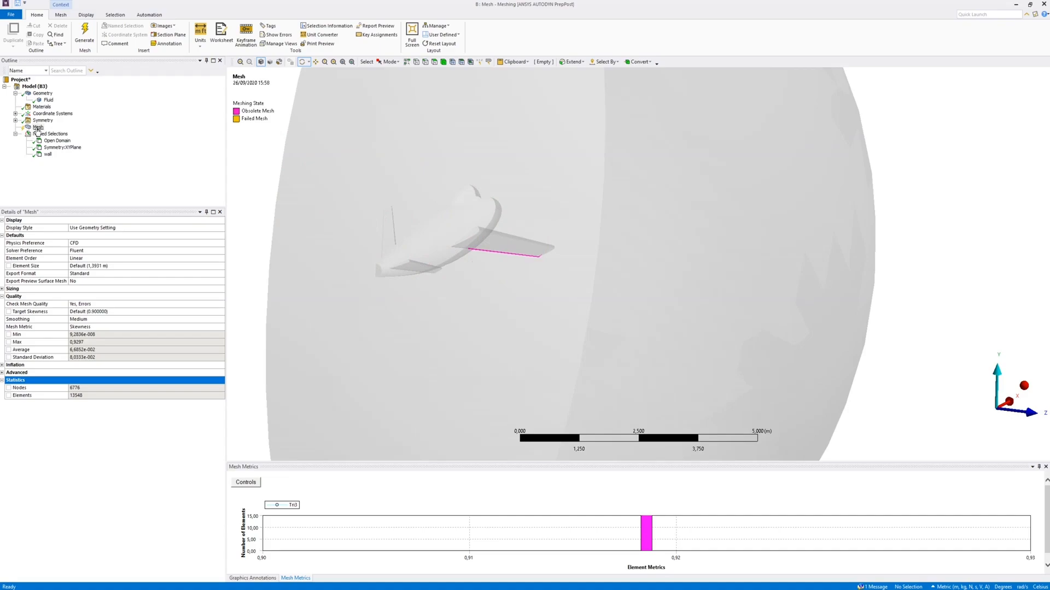
{"action": "left_click", "coordinate": [43, 94]}
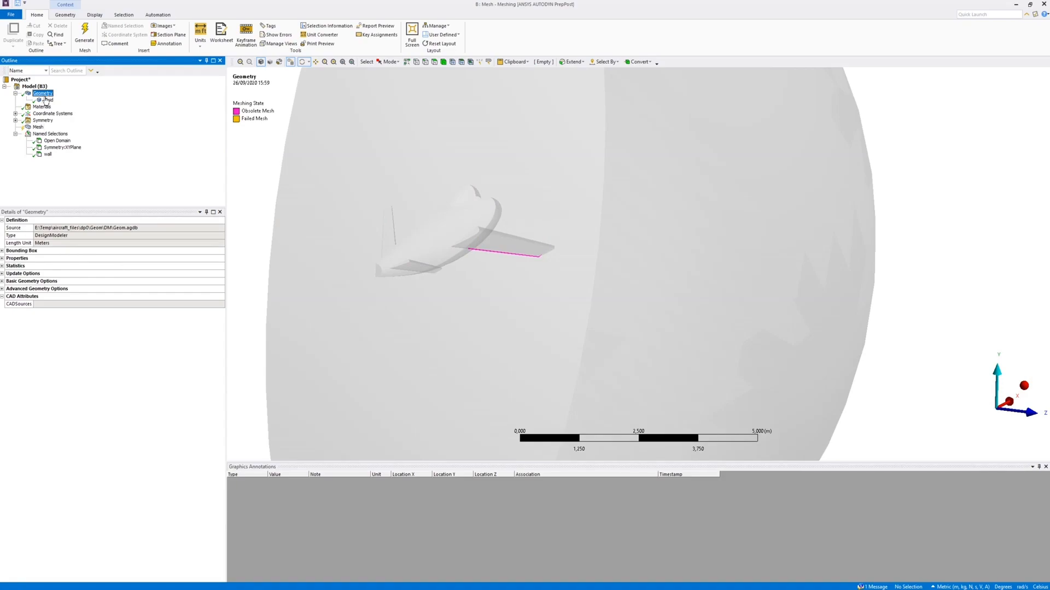
{"action": "right_click", "coordinate": [37, 126]}
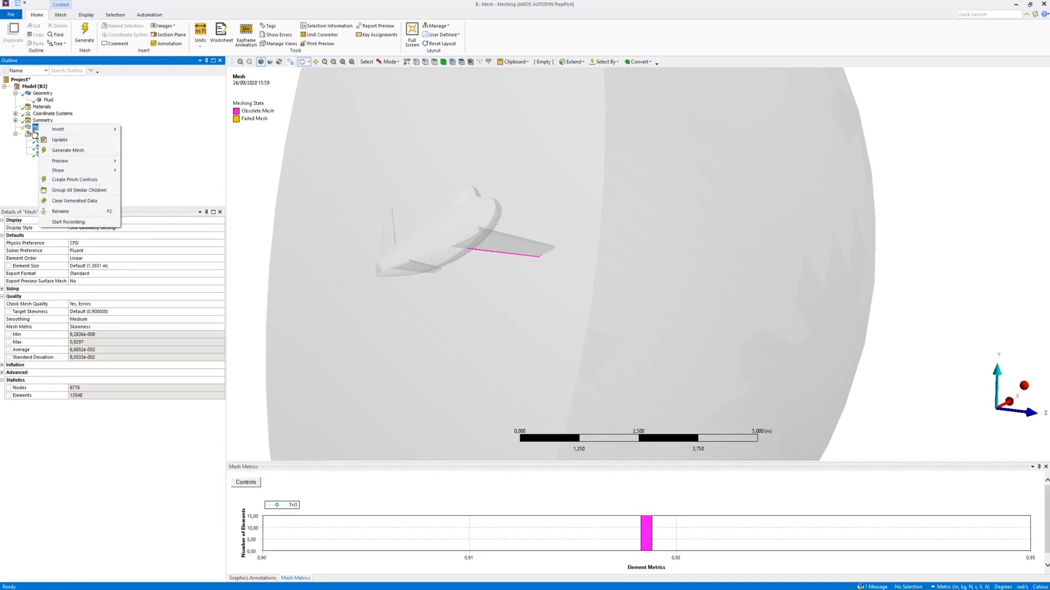
{"action": "mouse_move", "coordinate": [59, 174]}
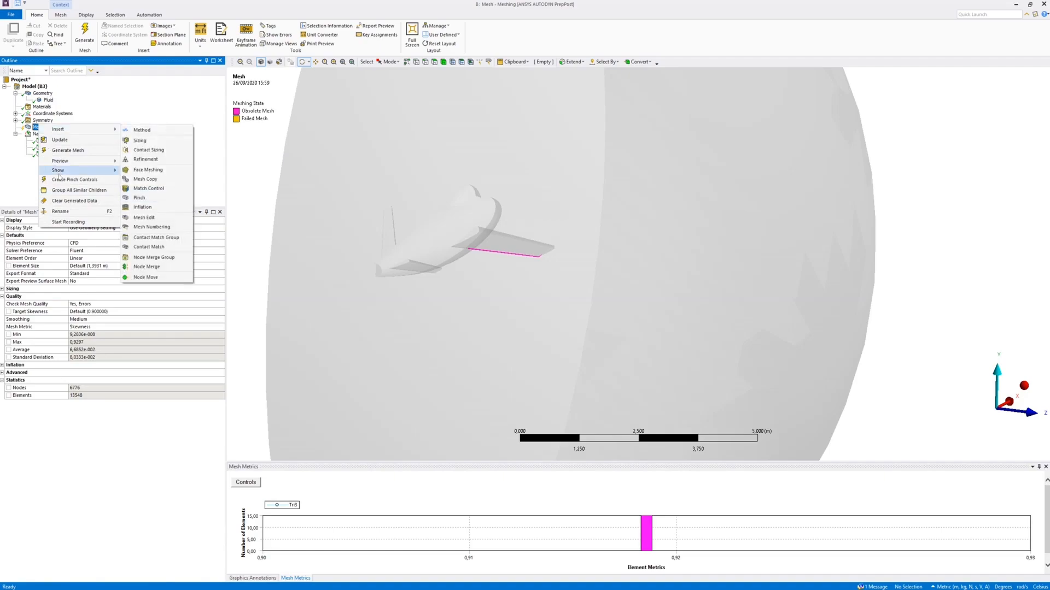
{"action": "left_click", "coordinate": [102, 201]}
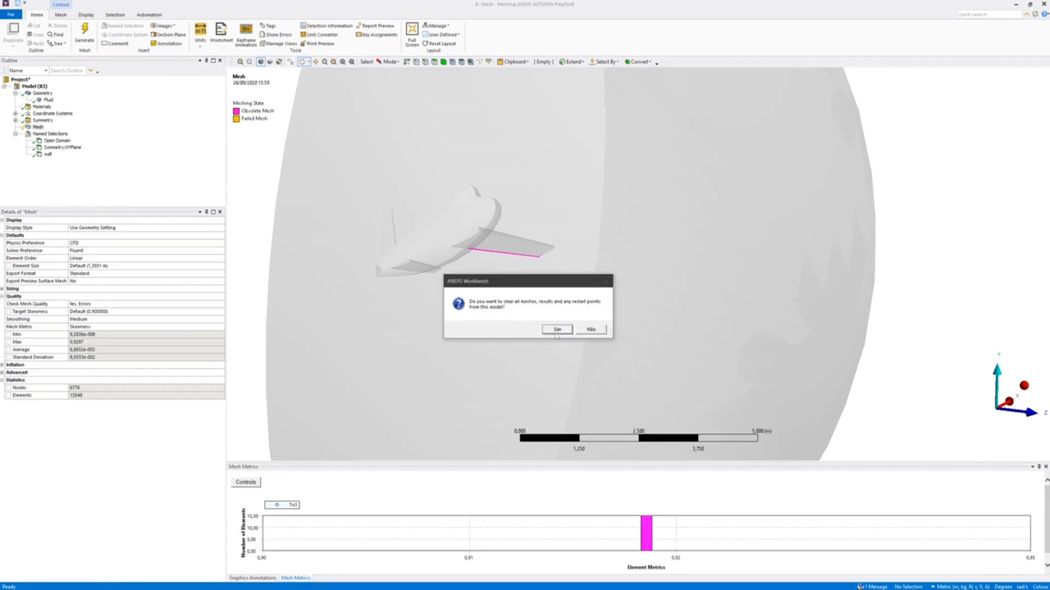
{"action": "left_click", "coordinate": [557, 330]}
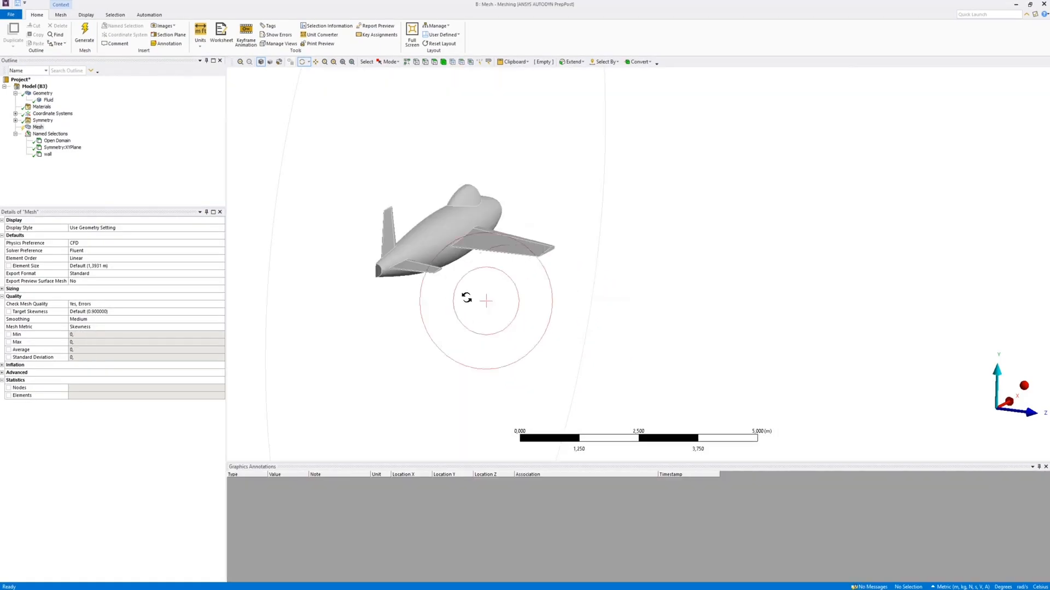
Insert a mesh sizing control on the thin trailing-edge faces of the wing, horizontal tail and vertical fin
{"action": "right_click_drag", "start_coordinate": [349, 156], "coordinate": [562, 309]}
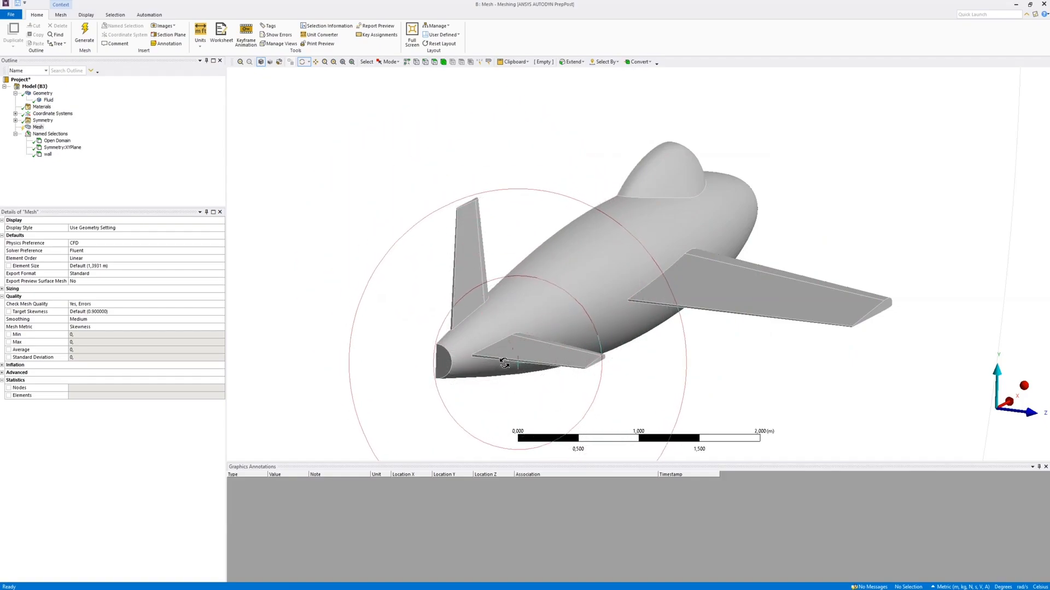
{"action": "left_click", "coordinate": [434, 63]}
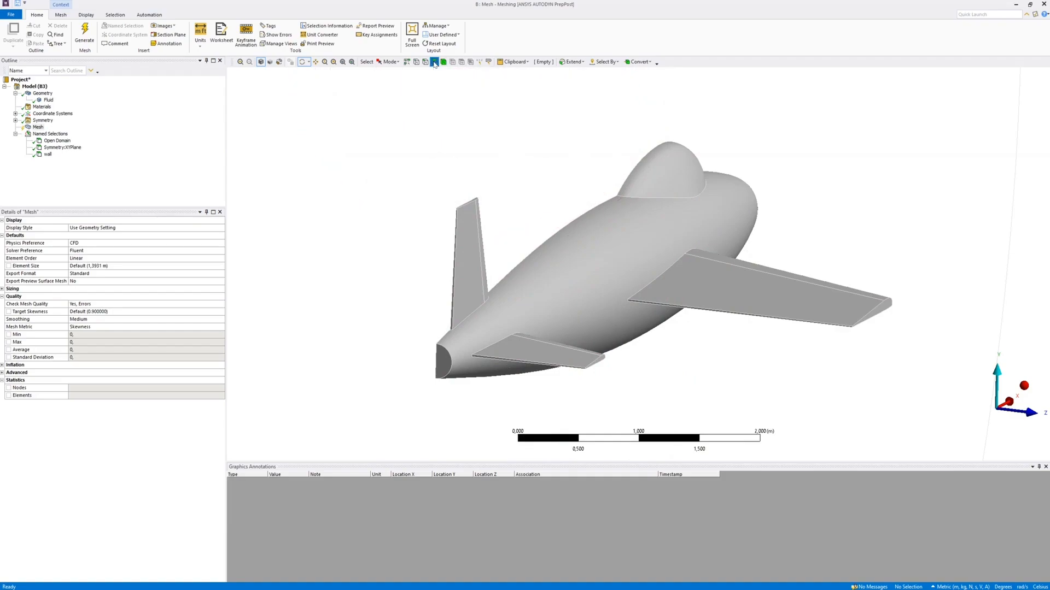
{"action": "left_click", "coordinate": [654, 303]}
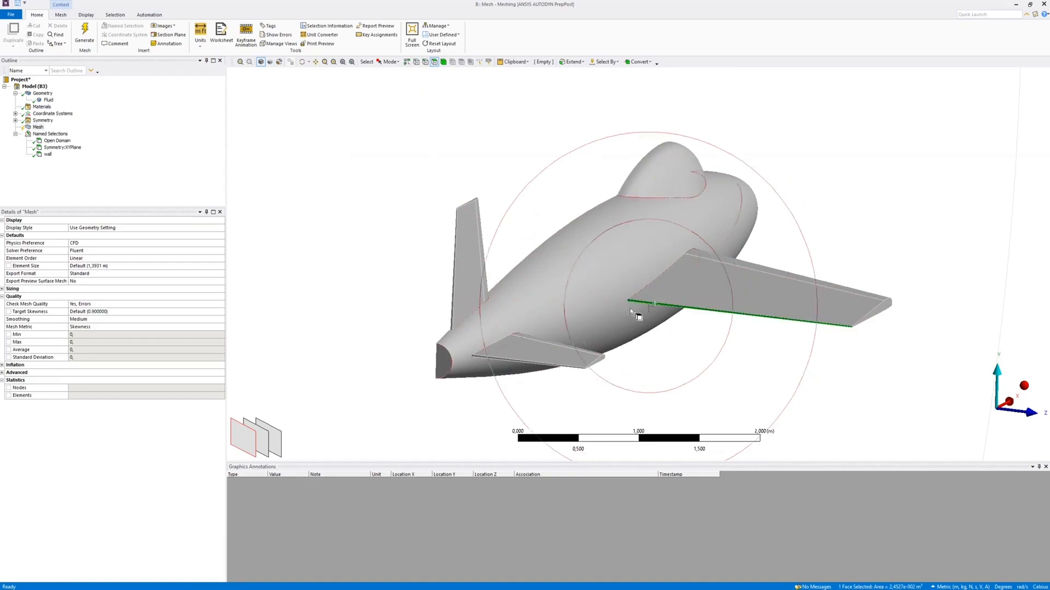
{"action": "left_click", "coordinate": [487, 359], "text": "ctrl"}
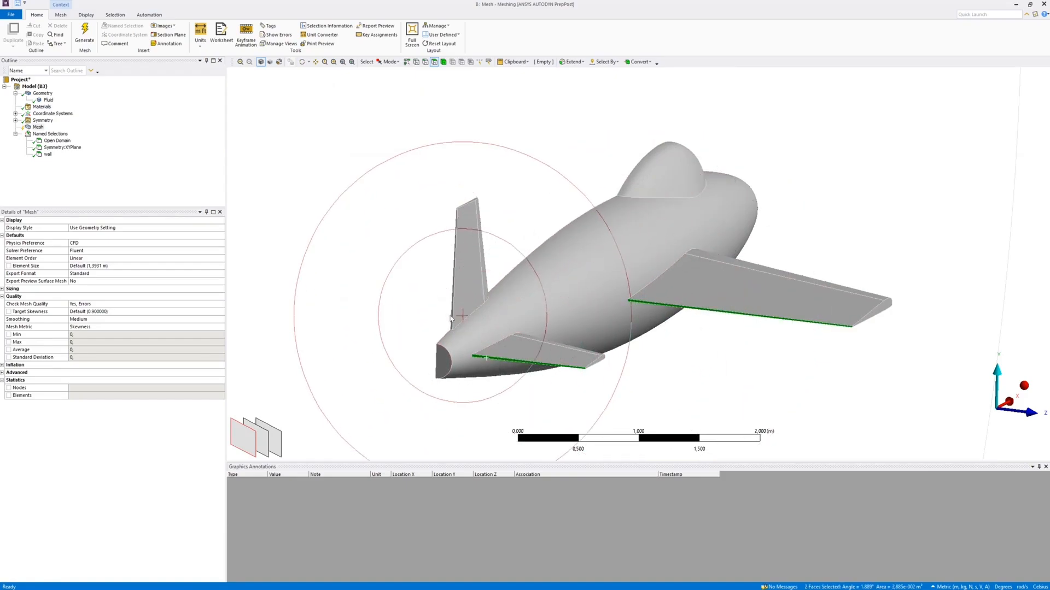
{"action": "left_click", "coordinate": [454, 305], "text": "ctrl"}
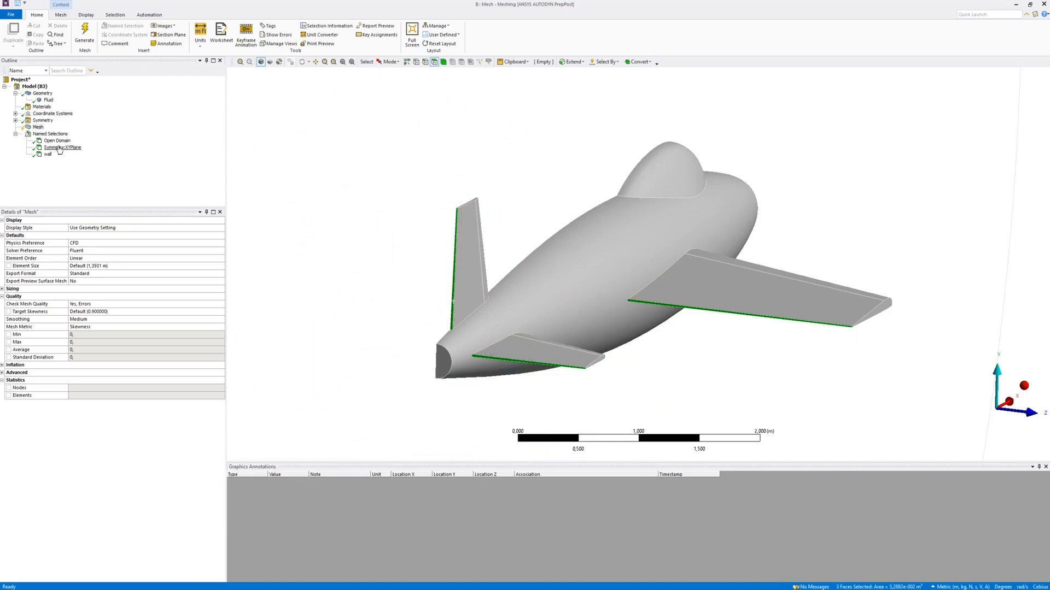
{"action": "right_click", "coordinate": [39, 128]}
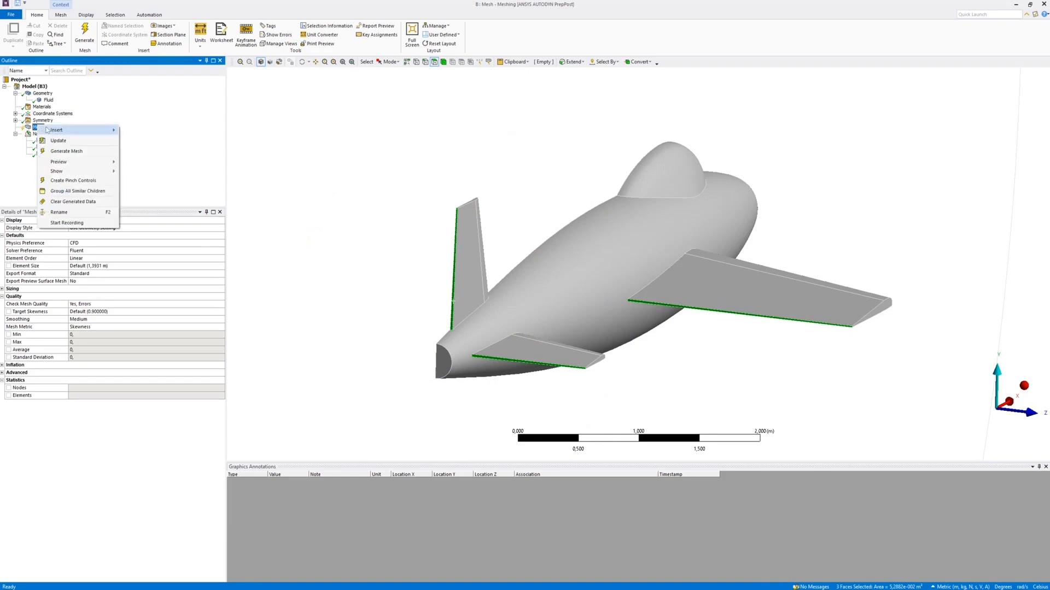
{"action": "mouse_move", "coordinate": [53, 131]}
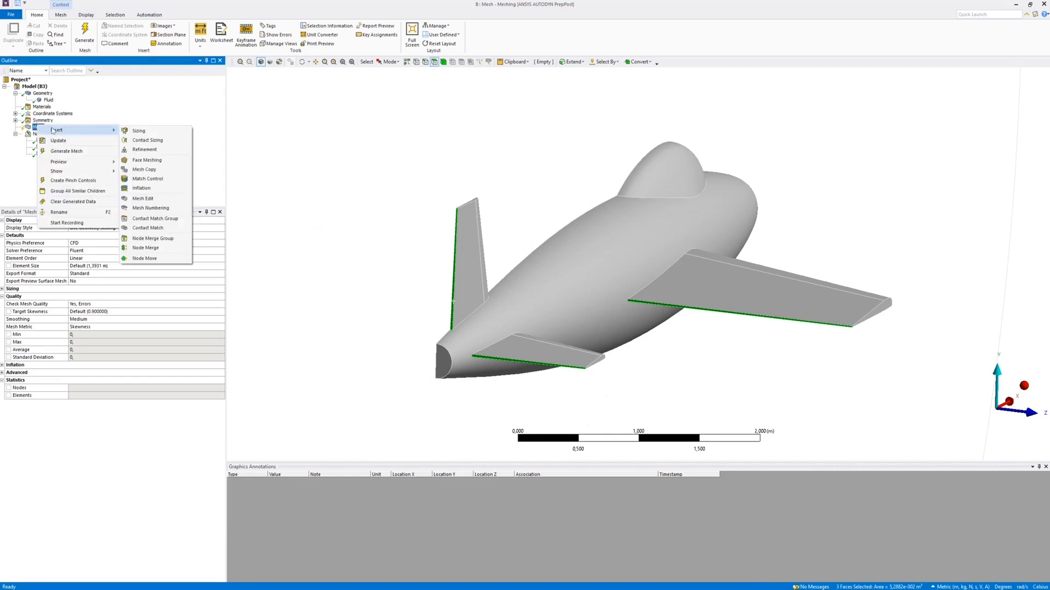
{"action": "left_click", "coordinate": [153, 133]}
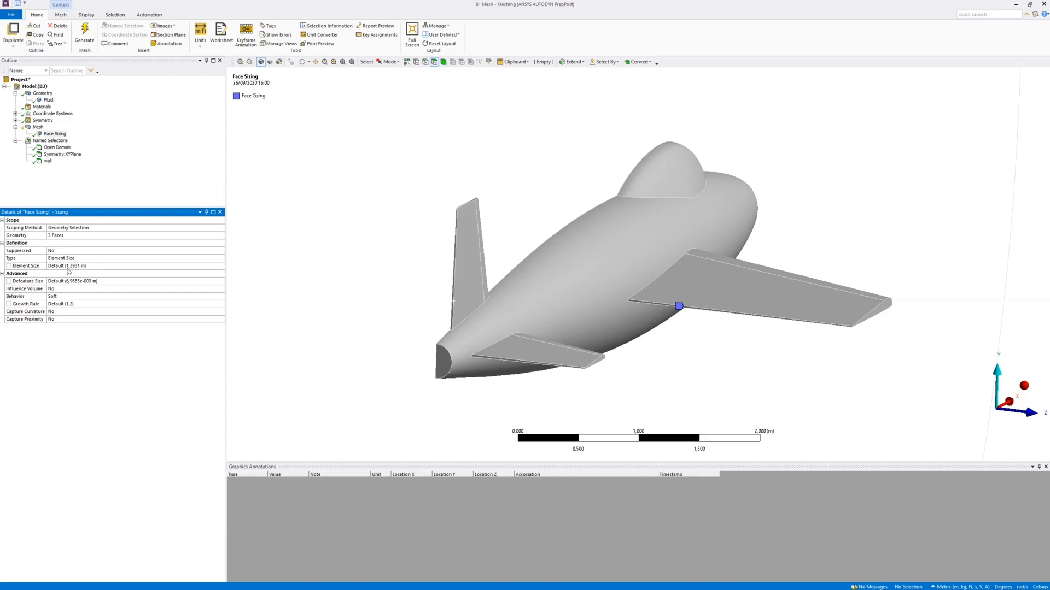
Set the element size of the trailing-edge face sizing to 0,016 m
{"action": "left_click", "coordinate": [87, 266]}
{"action": "type", "text": "0,016"}
{"action": "key", "text": "Return"}
Generate a surface mesh preview with the trailing-edge face sizing and inspect the mesh around the aircraft
{"action": "left_click", "coordinate": [37, 127]}
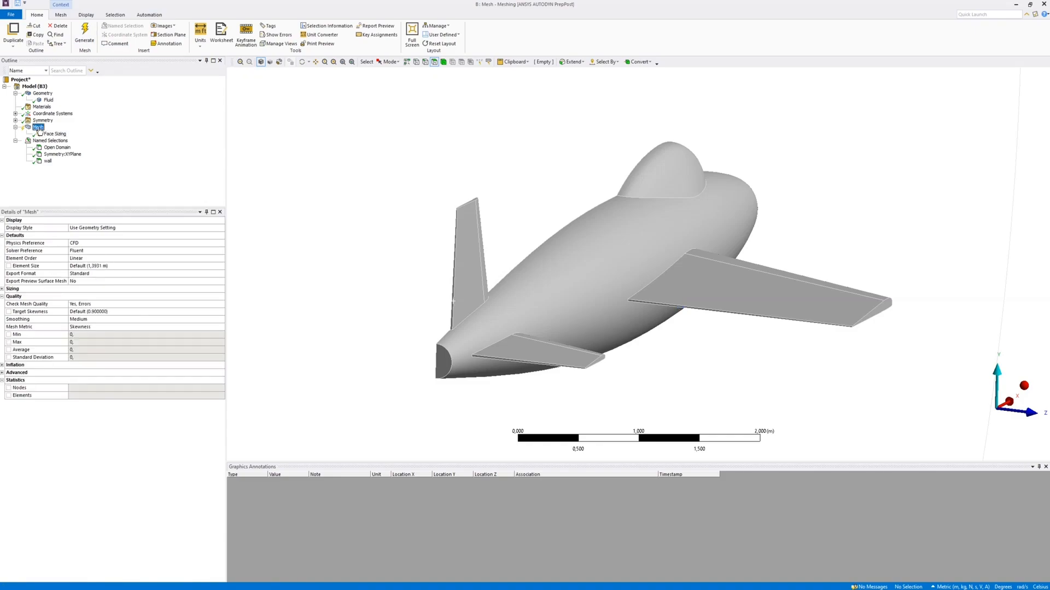
{"action": "right_click", "coordinate": [39, 130]}
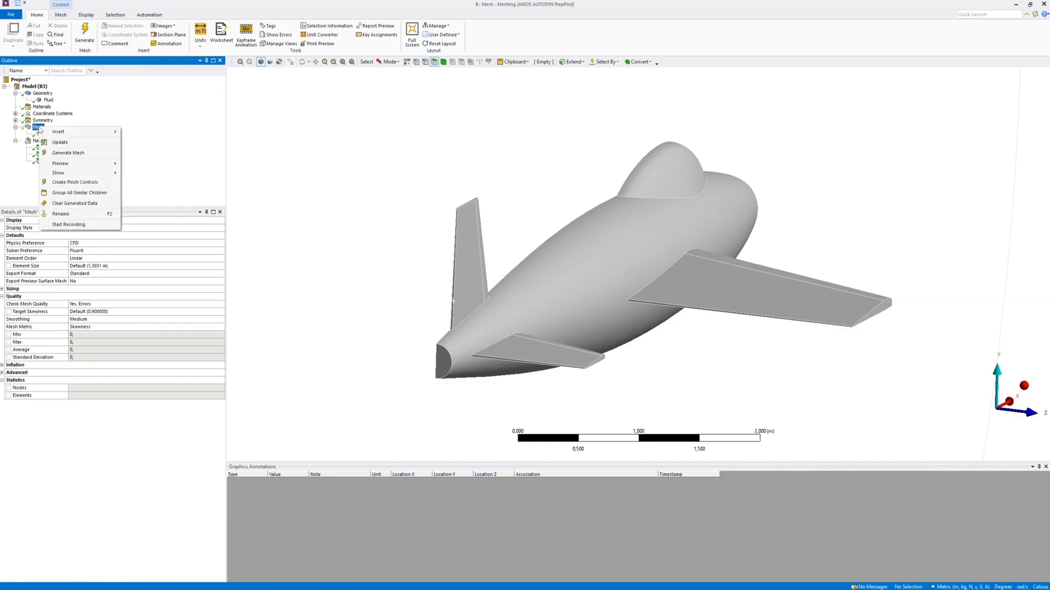
{"action": "mouse_move", "coordinate": [66, 164]}
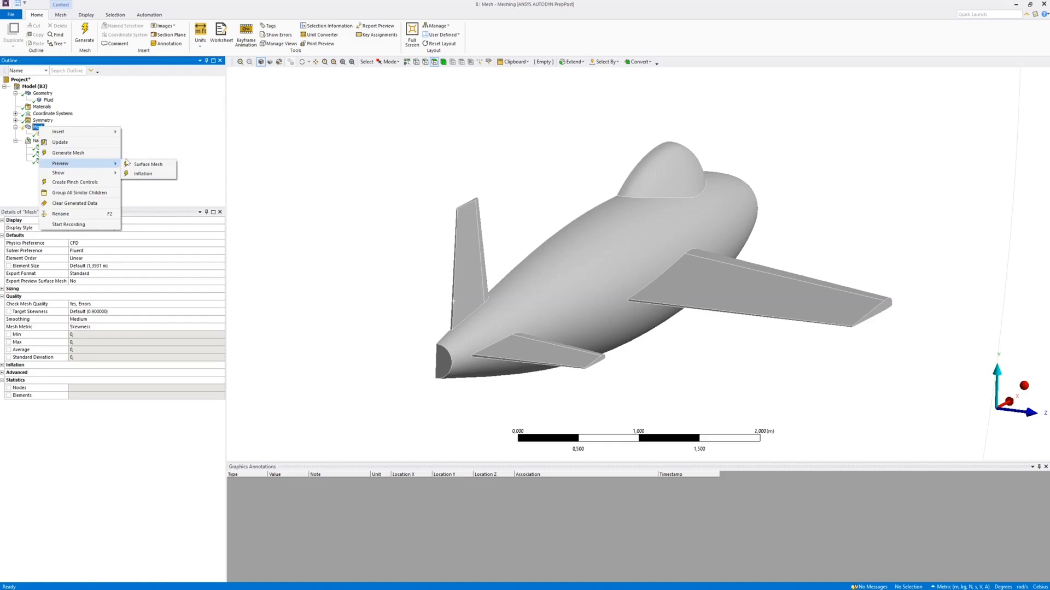
{"action": "left_click", "coordinate": [144, 165]}
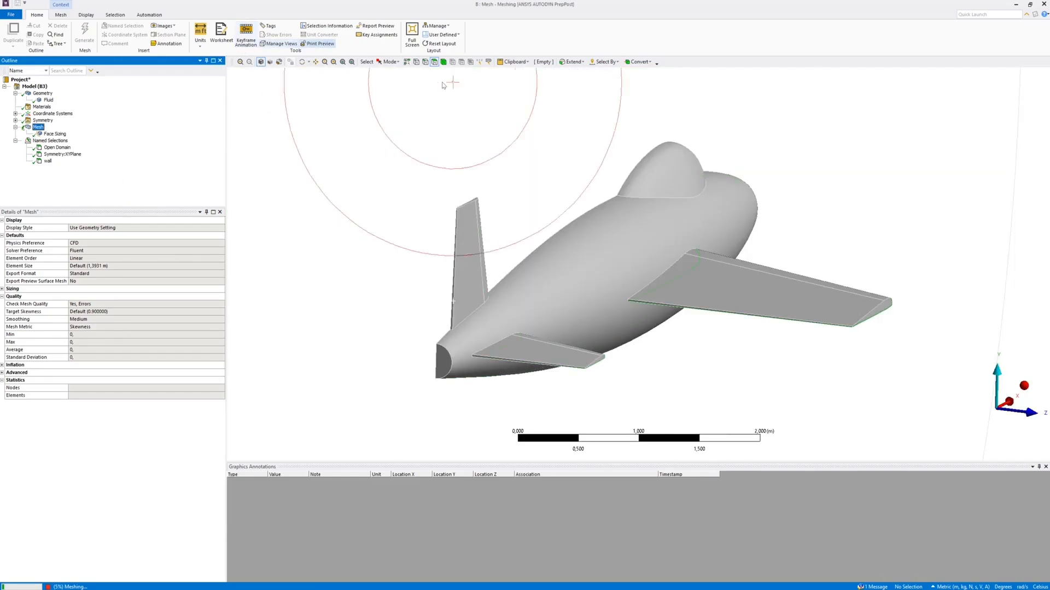
{"action": "left_click", "coordinate": [343, 62]}
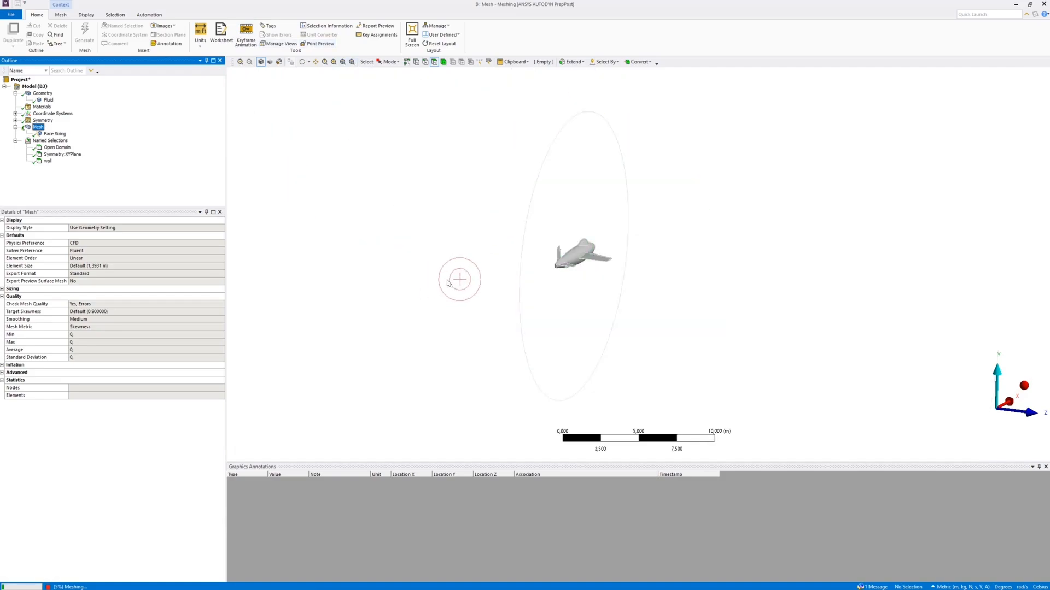
{"action": "left_click", "coordinate": [303, 61]}
{"action": "left_click_drag", "start_coordinate": [462, 276], "coordinate": [678, 278]}
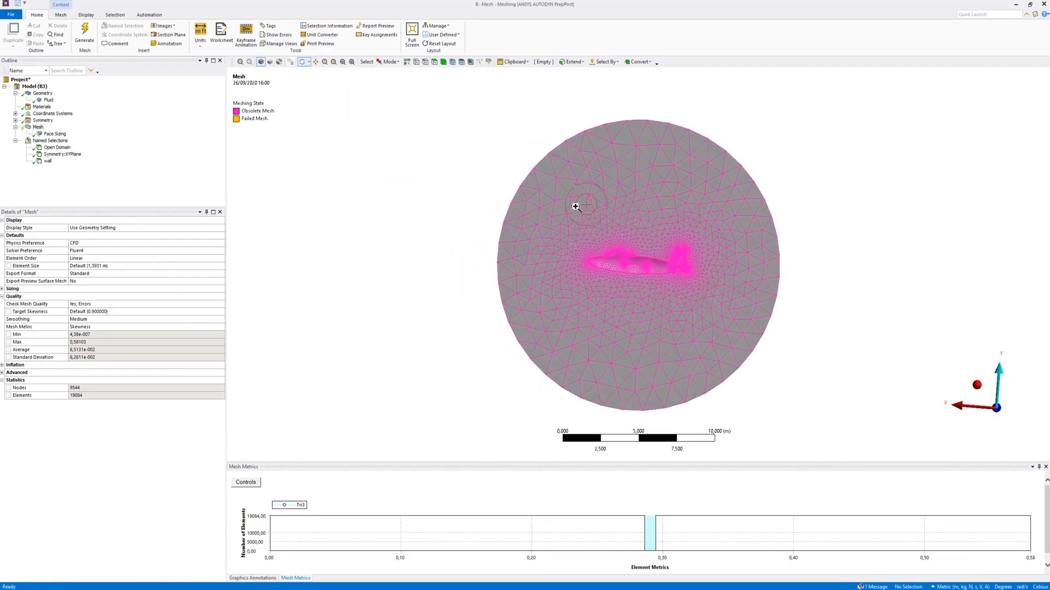
{"action": "scroll", "coordinate": [684, 333], "scroll_direction": "up", "scroll_amount": 5}
{"action": "left_click_drag", "start_coordinate": [631, 317], "coordinate": [650, 266]}
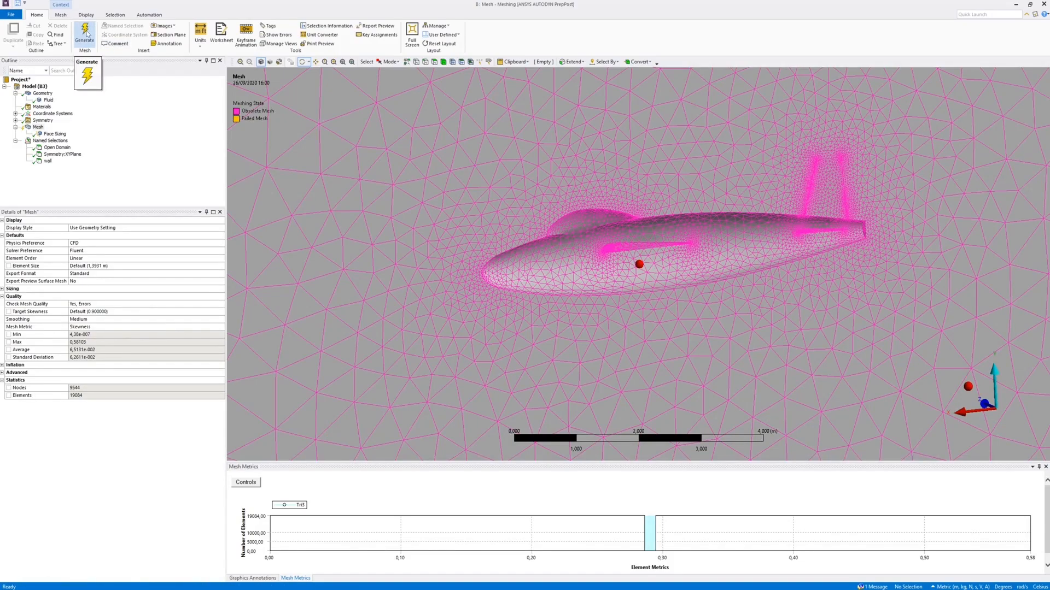
Generate the full volume mesh of the fluid domain
{"action": "left_click", "coordinate": [86, 34]}
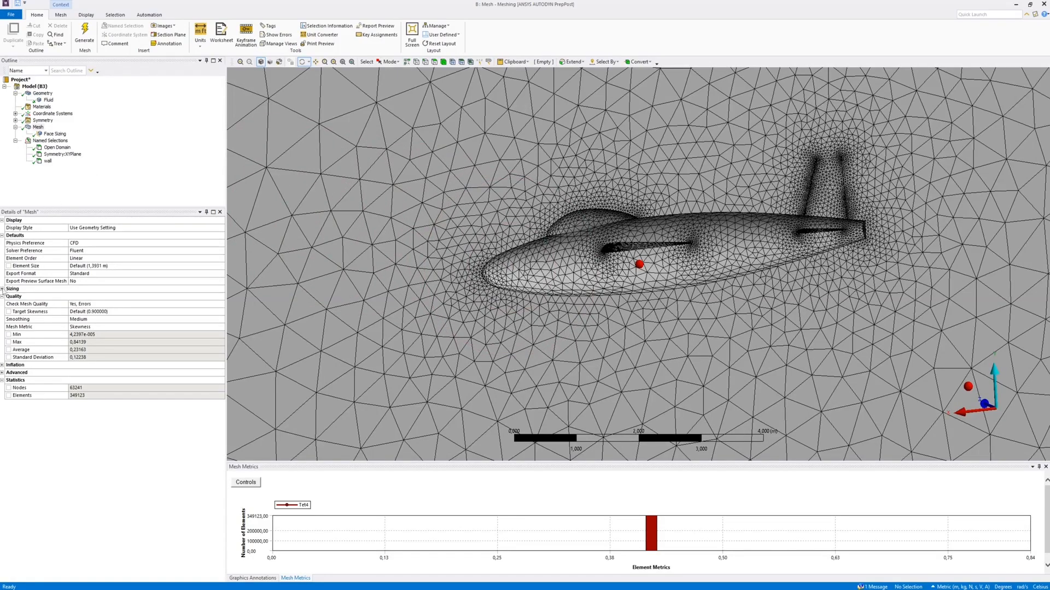
Set automatic inflation to All Faces in Chosen Named Selection, using the wall named selection
{"action": "left_click", "coordinate": [2, 365]}
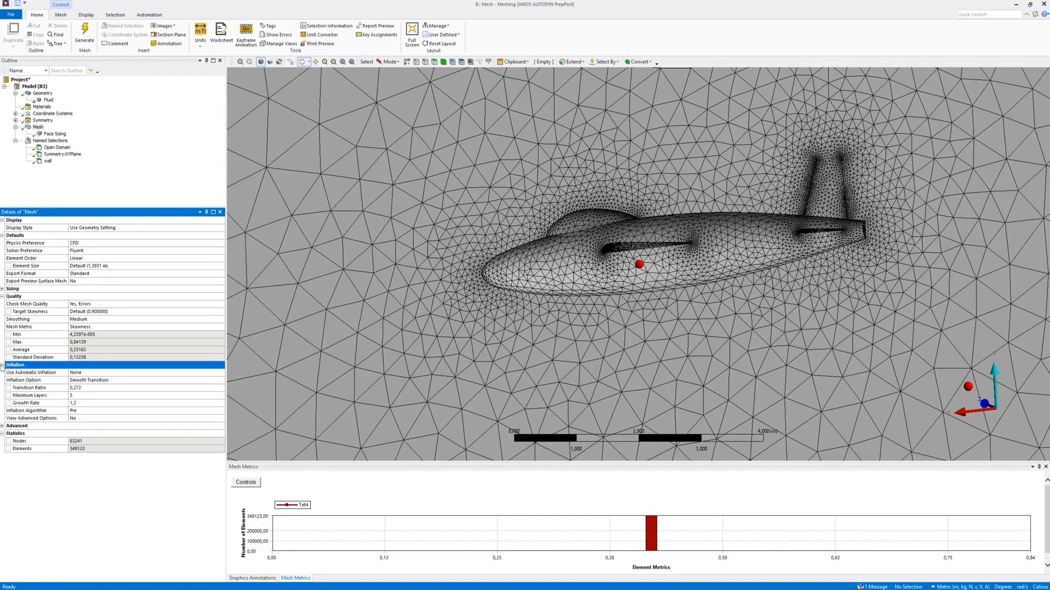
{"action": "left_click", "coordinate": [101, 371]}
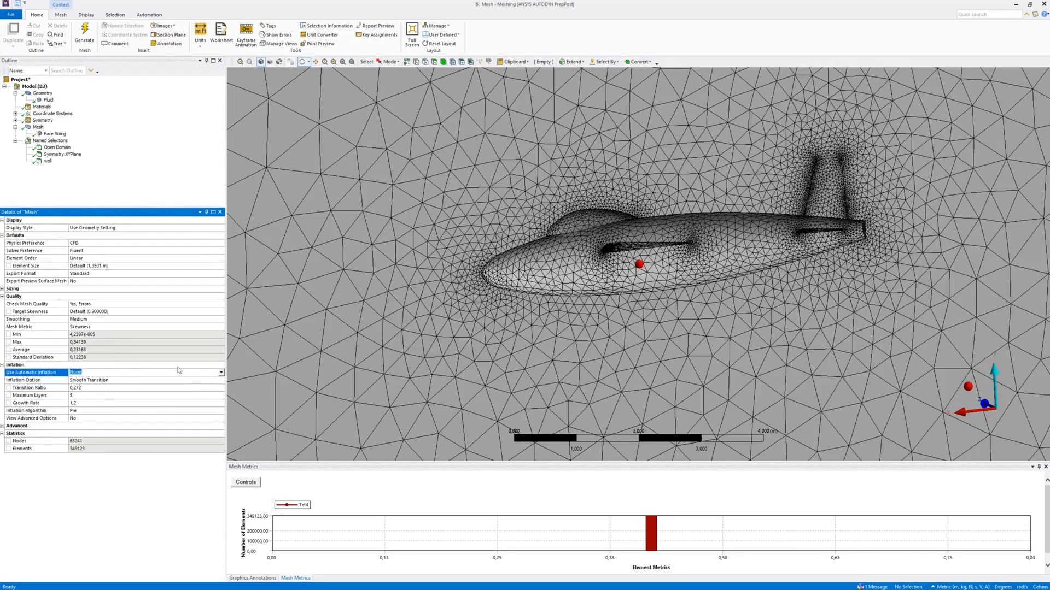
{"action": "left_click", "coordinate": [221, 373]}
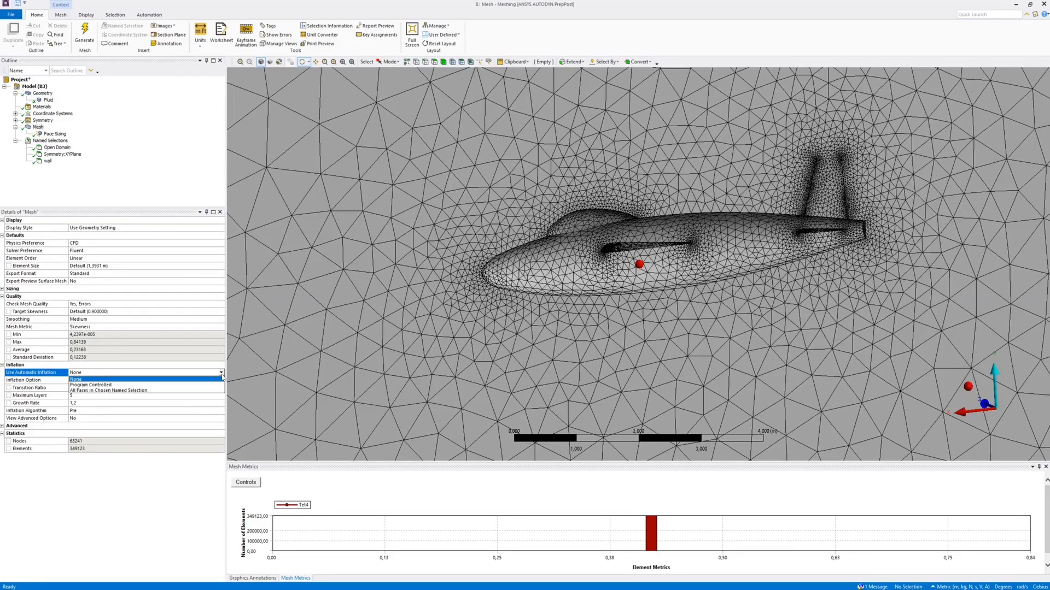
{"action": "left_click", "coordinate": [186, 391]}
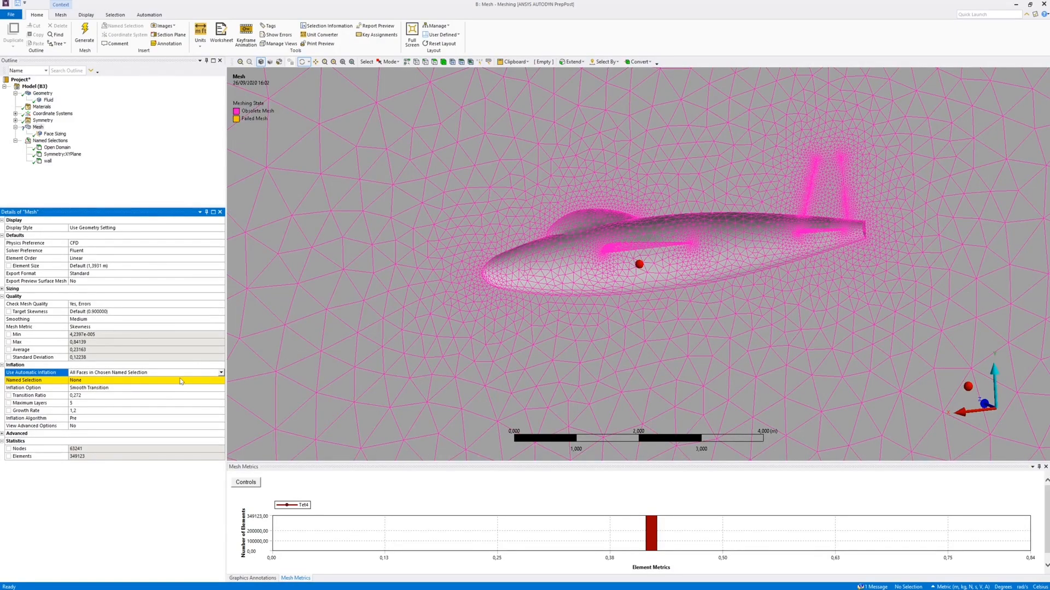
{"action": "left_click", "coordinate": [181, 381]}
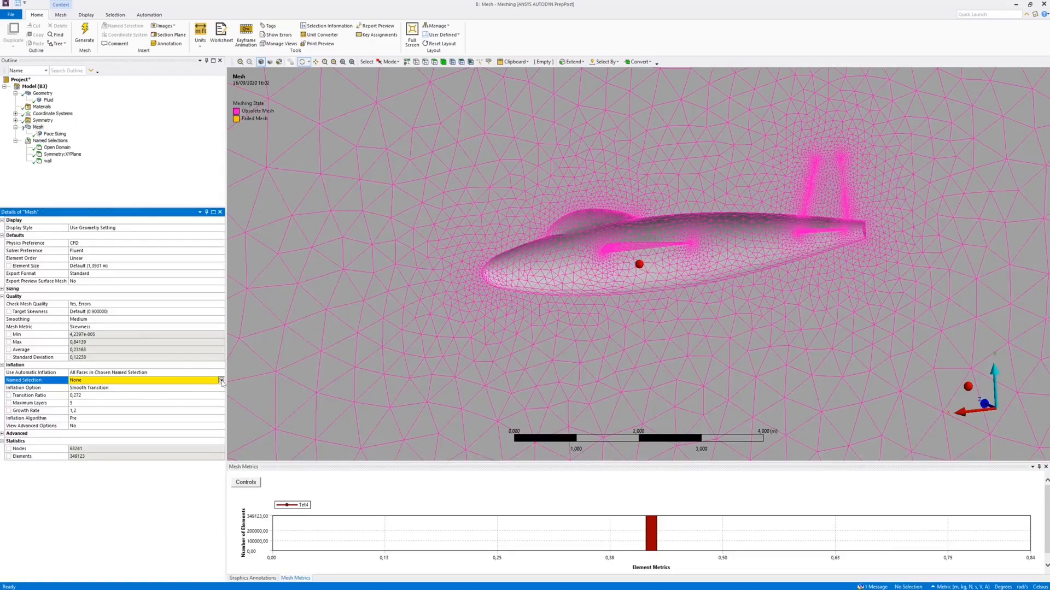
{"action": "left_click", "coordinate": [222, 381]}
{"action": "left_click", "coordinate": [118, 399]}
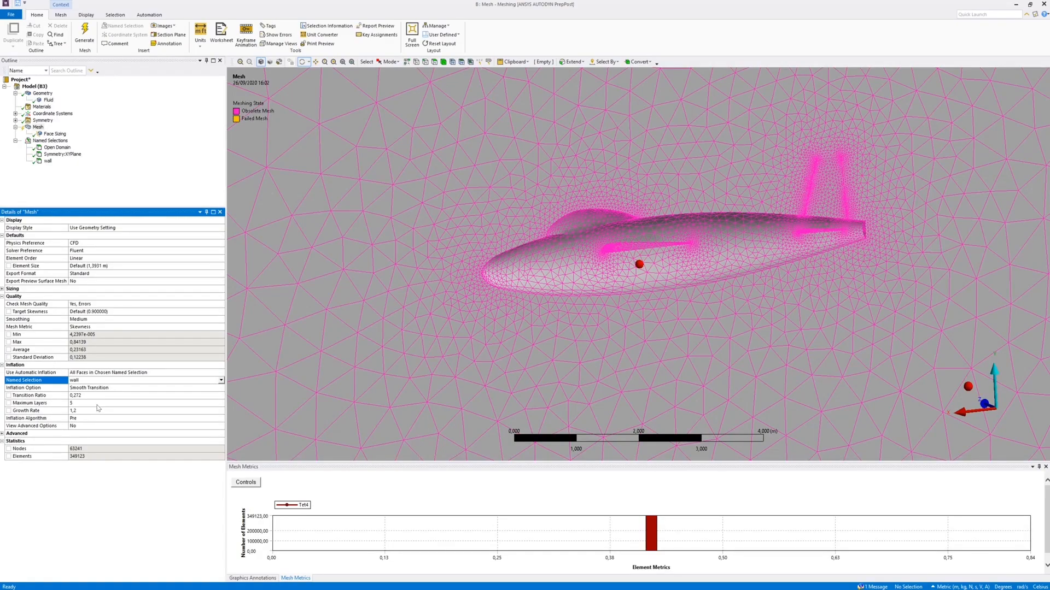
Set the maximum inflation layers to 10, regenerate the mesh and inspect the layers around the canopy and fuselage
{"action": "left_click", "coordinate": [76, 403]}
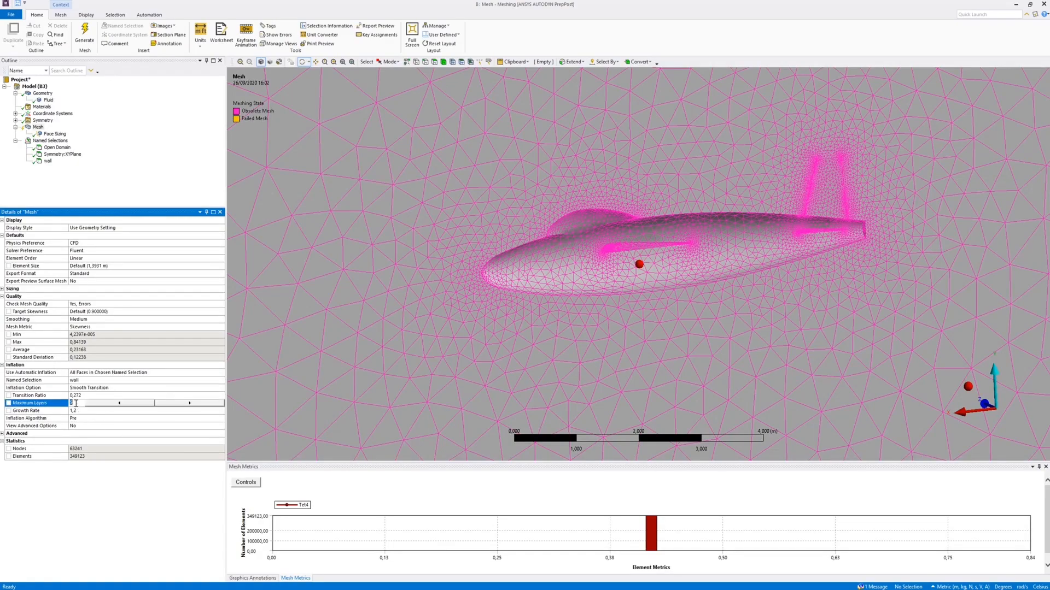
{"action": "type", "text": "10"}
{"action": "key", "text": "Return"}
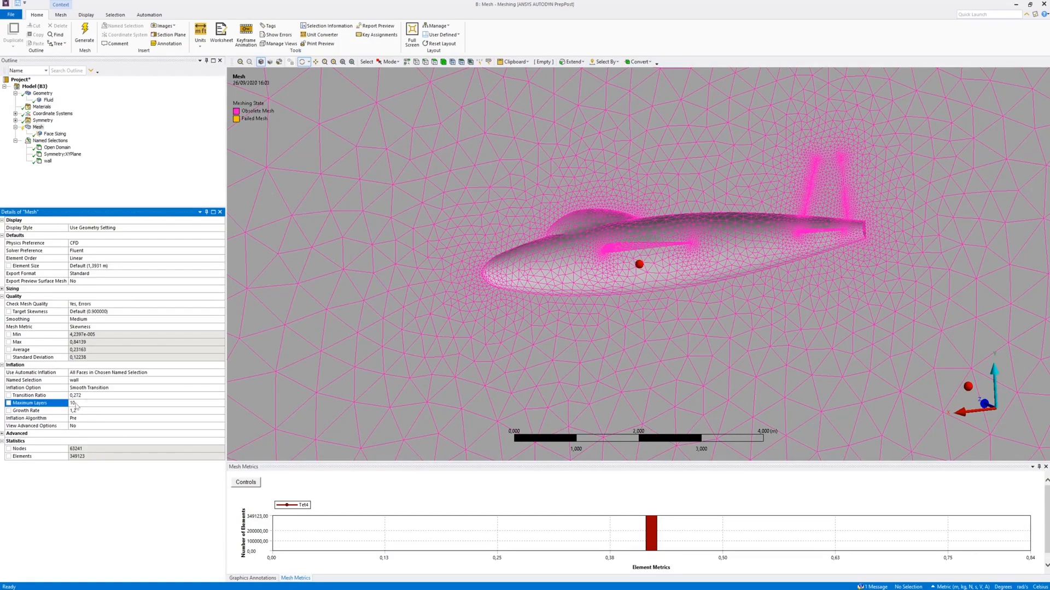
{"action": "left_click", "coordinate": [85, 34]}
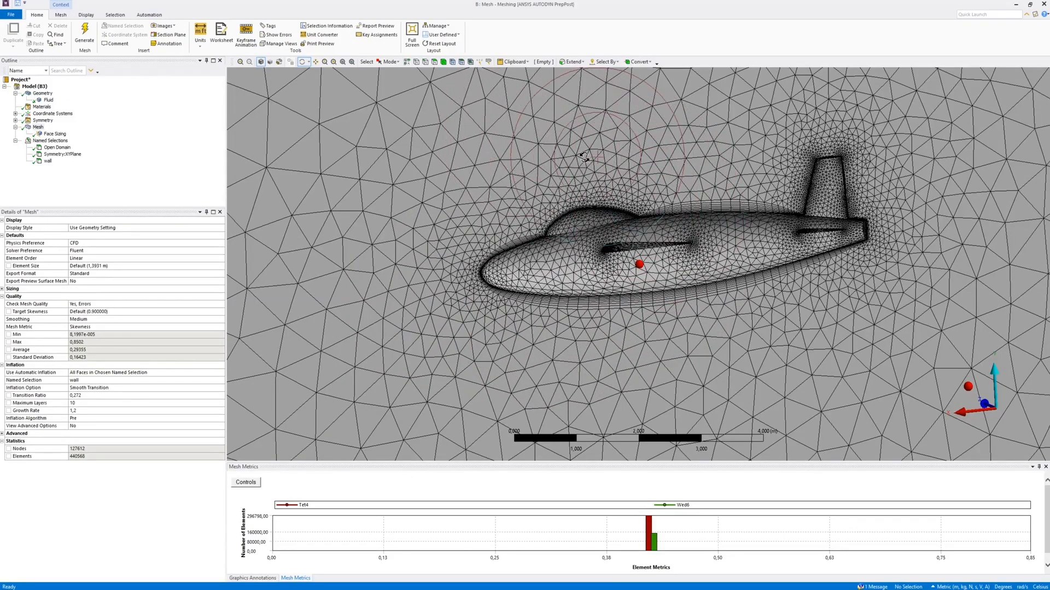
{"action": "scroll", "coordinate": [644, 317], "scroll_direction": "up", "scroll_amount": 5}
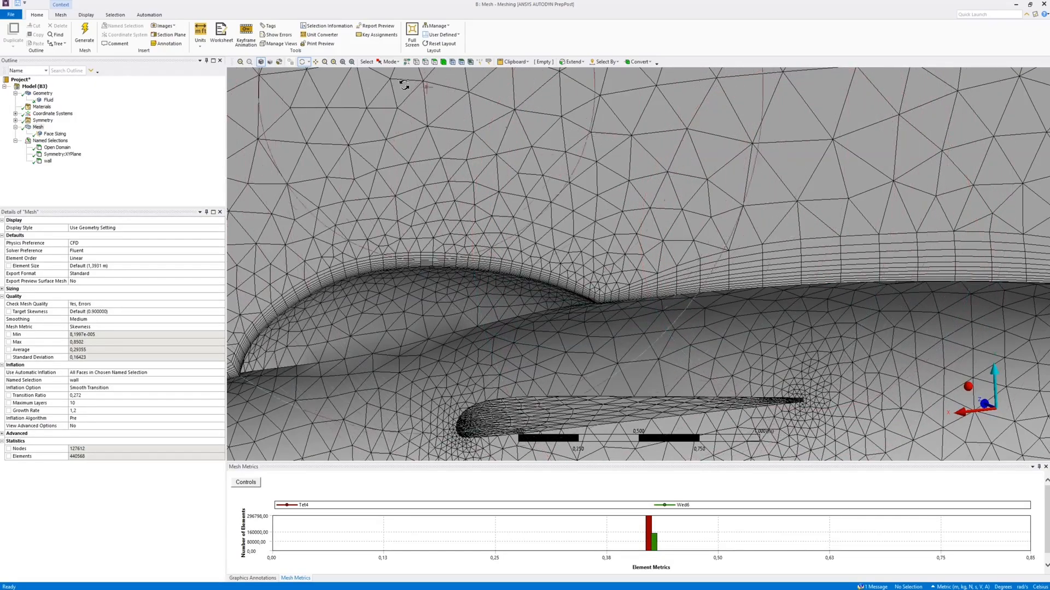
{"action": "left_click", "coordinate": [241, 62]}
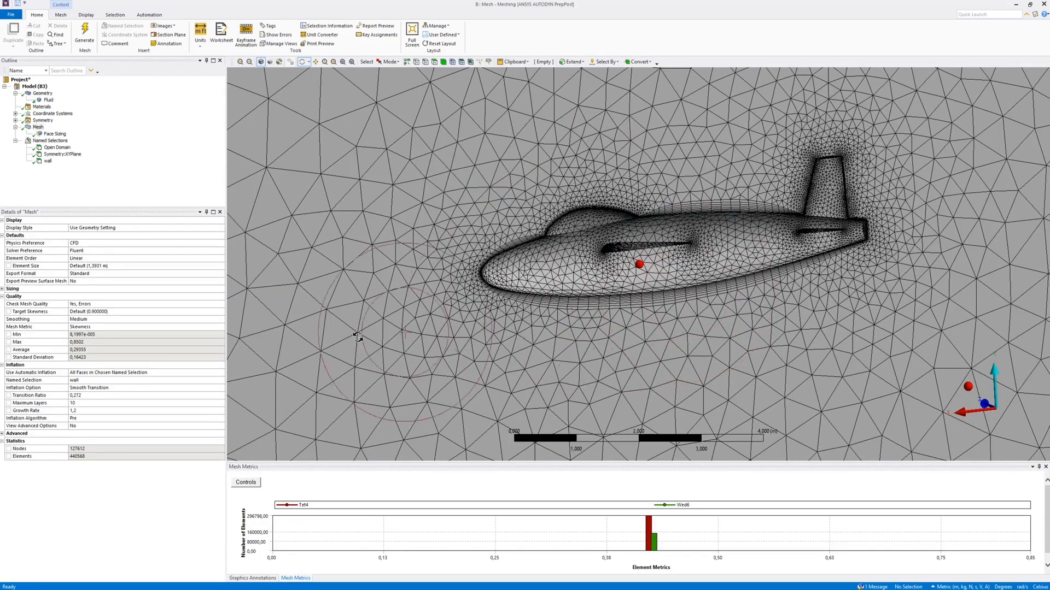
Switch the inflation option to First Layer Thickness with a first layer height of 0,001 m and regenerate the mesh
{"action": "left_click", "coordinate": [123, 388]}
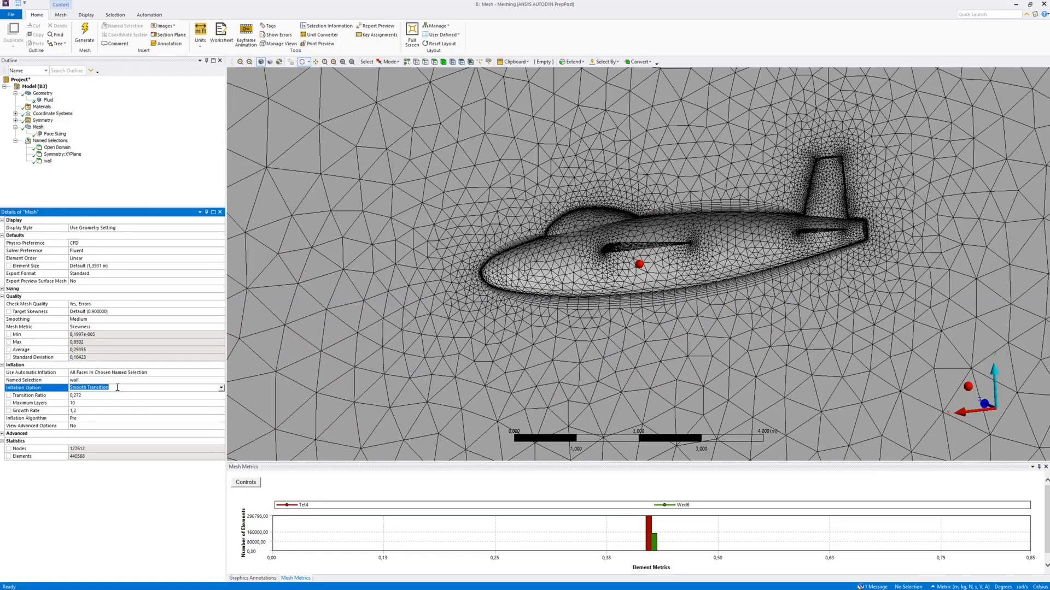
{"action": "left_click", "coordinate": [221, 388]}
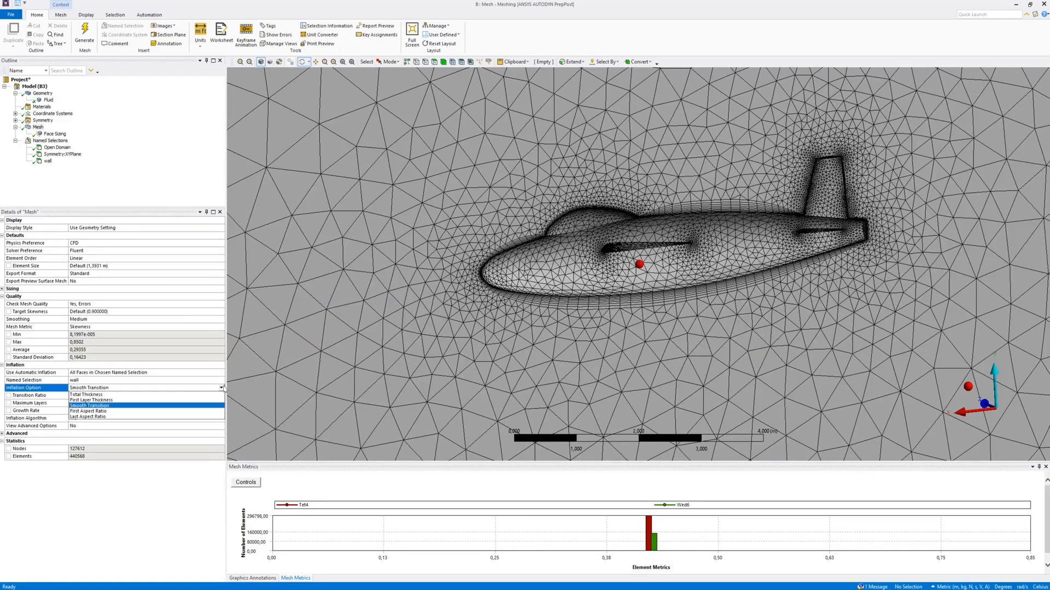
{"action": "left_click", "coordinate": [108, 401]}
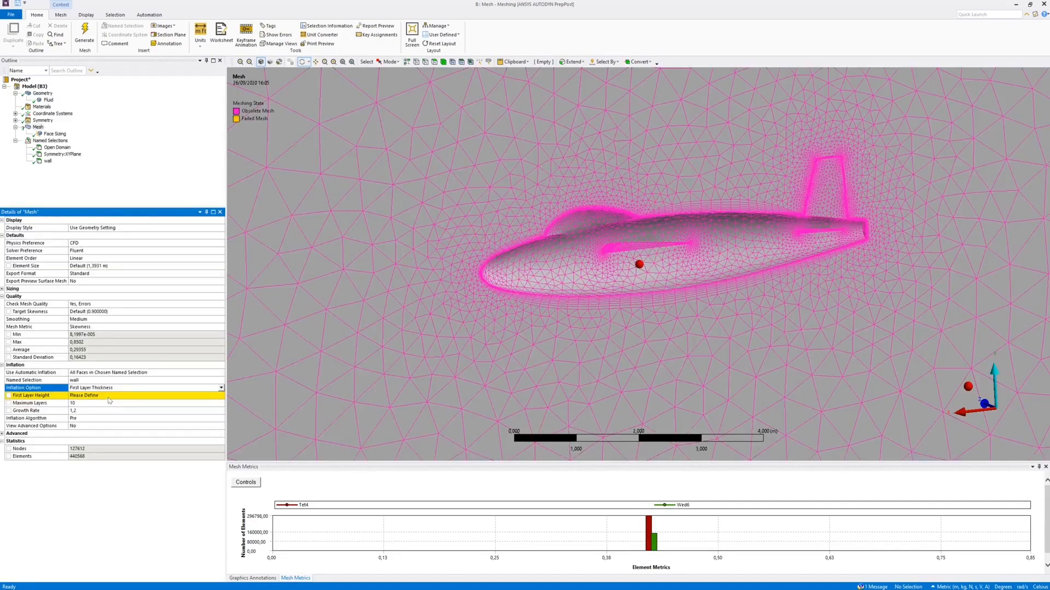
{"action": "left_click", "coordinate": [110, 396]}
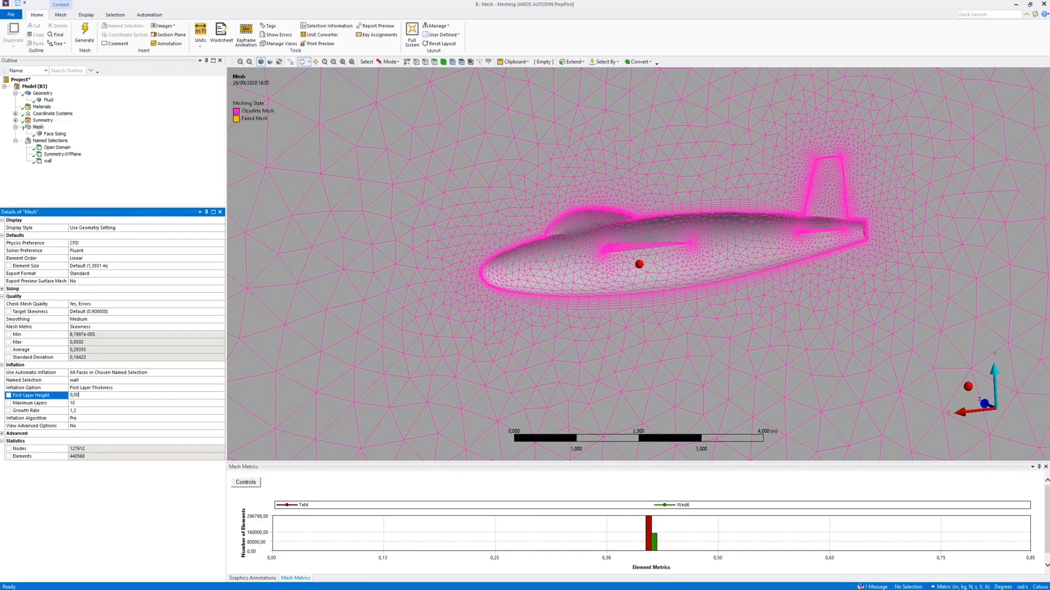
{"action": "key", "text": "Return"}
{"action": "left_click", "coordinate": [85, 35]}
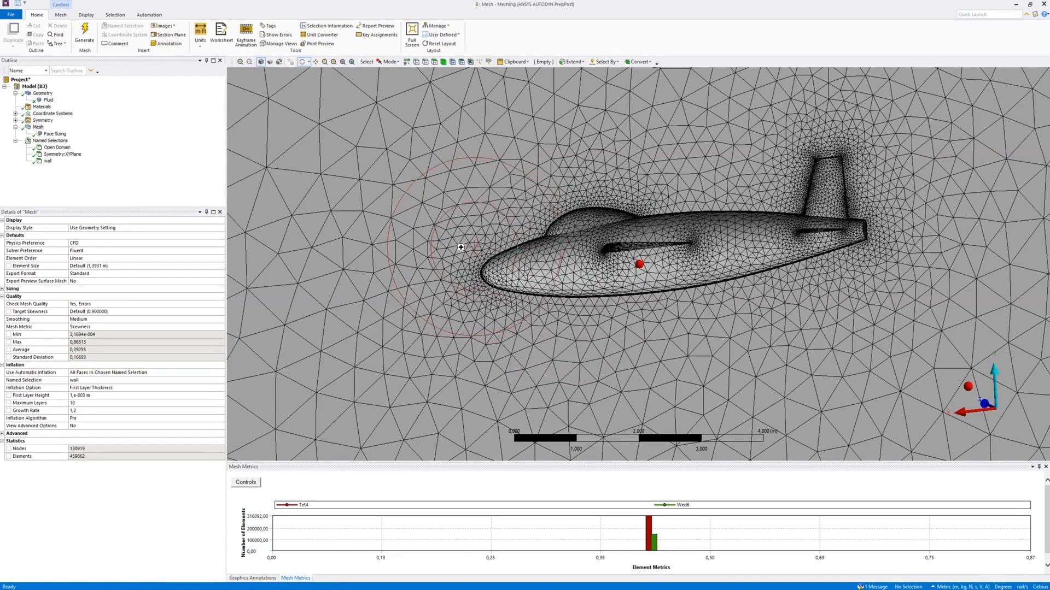
{"action": "scroll", "coordinate": [515, 300], "scroll_direction": "up", "scroll_amount": 5}
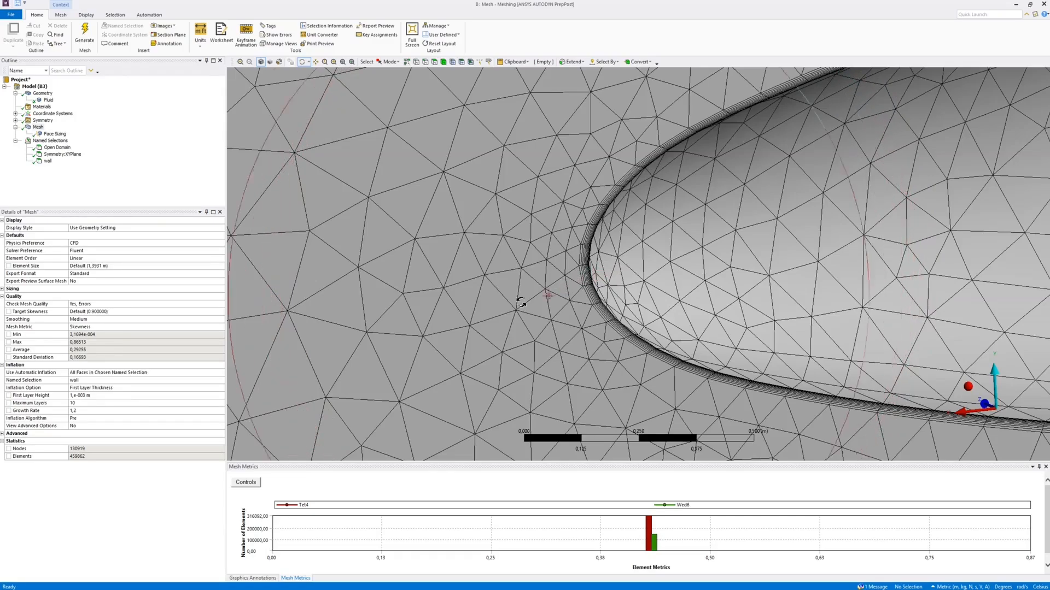
Raise the maximum inflation layers to 20 and regenerate the mesh
{"action": "left_click", "coordinate": [85, 403]}
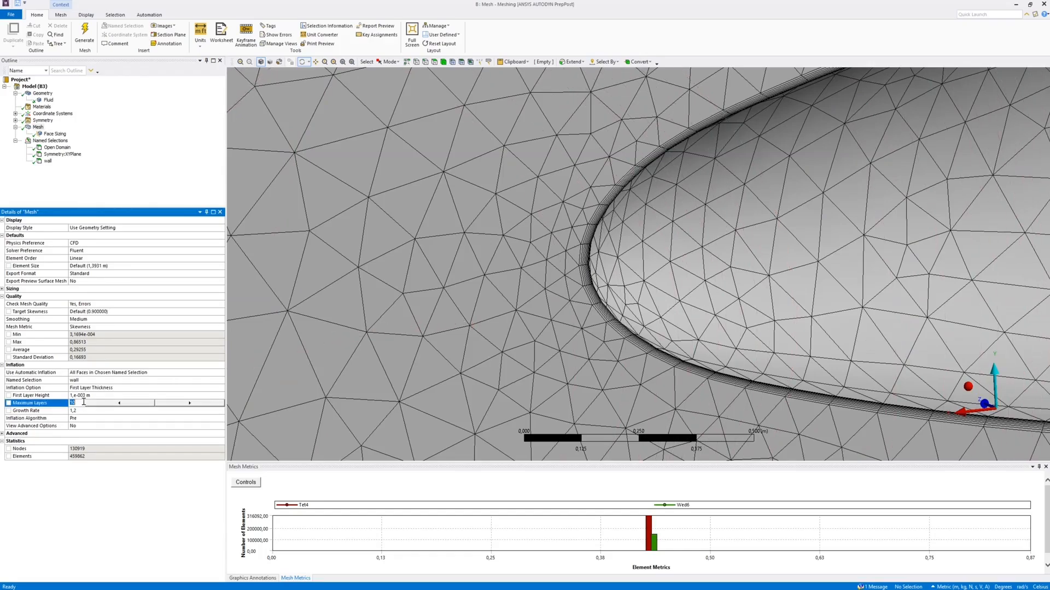
{"action": "type", "text": "2"}
{"action": "key", "text": "Return"}
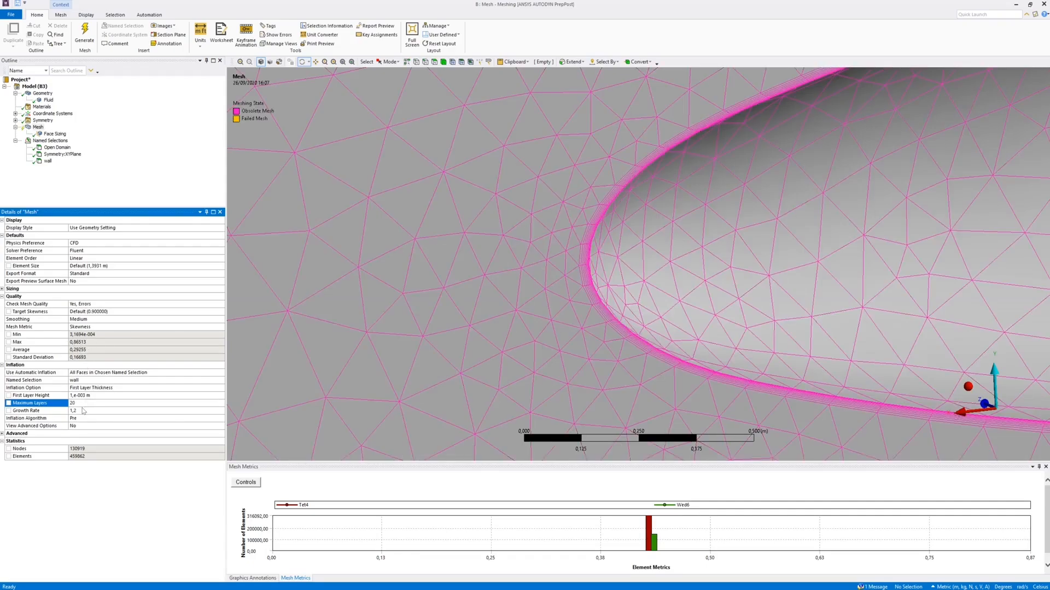
{"action": "left_click", "coordinate": [83, 34]}
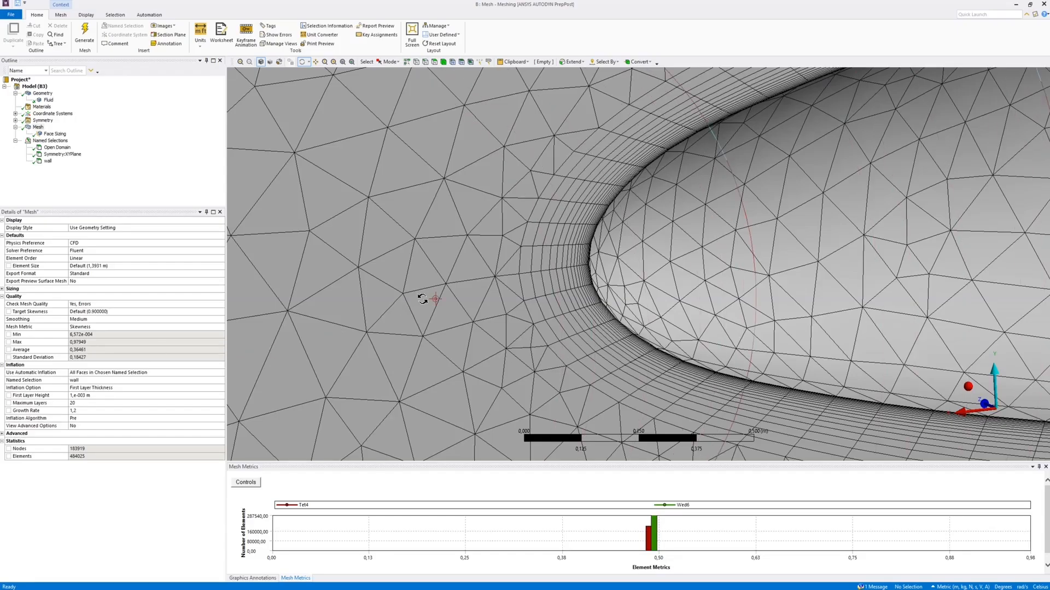
Set the inflation growth rate to 1,1 and regenerate the mesh
{"action": "left_click", "coordinate": [95, 411]}
{"action": "type", "text": "1,1"}
{"action": "key", "text": "Return"}
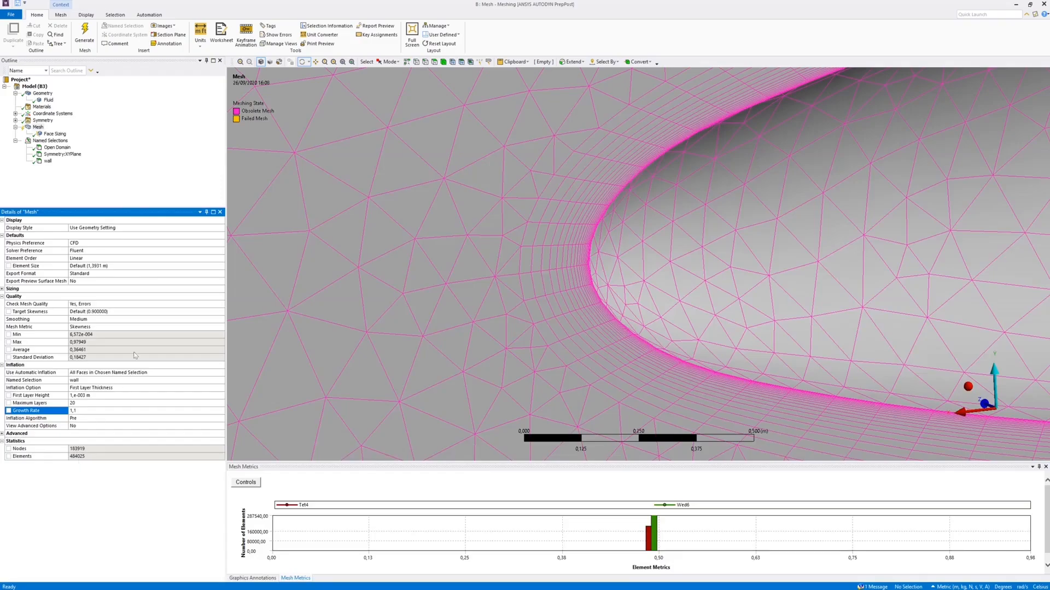
{"action": "left_click", "coordinate": [86, 28]}
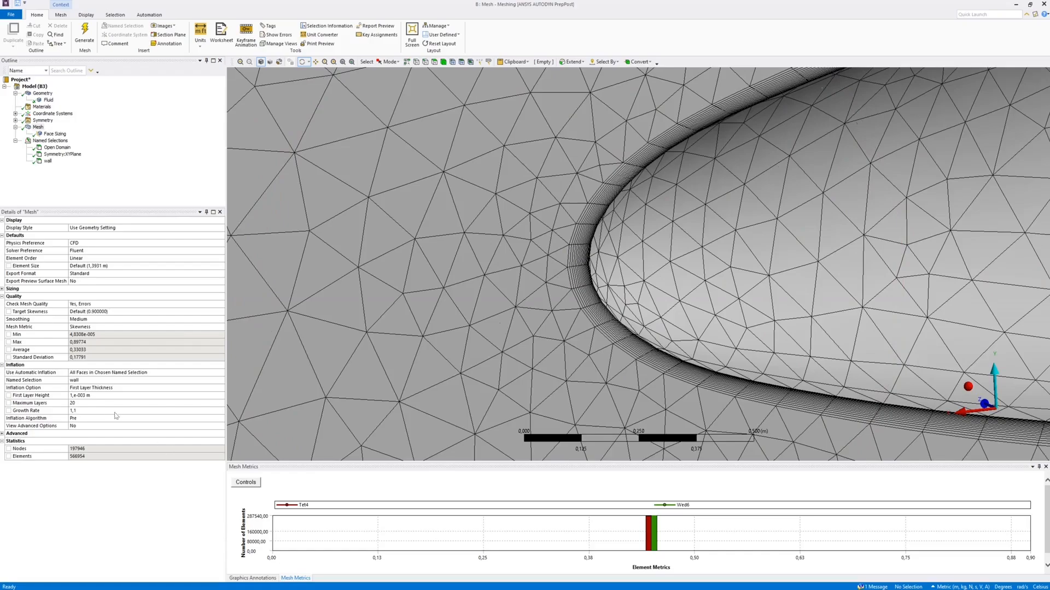
Increase the maximum inflation layers to 30, regenerate the mesh and check the layers at the aircraft's nose
{"action": "left_click", "coordinate": [88, 404]}
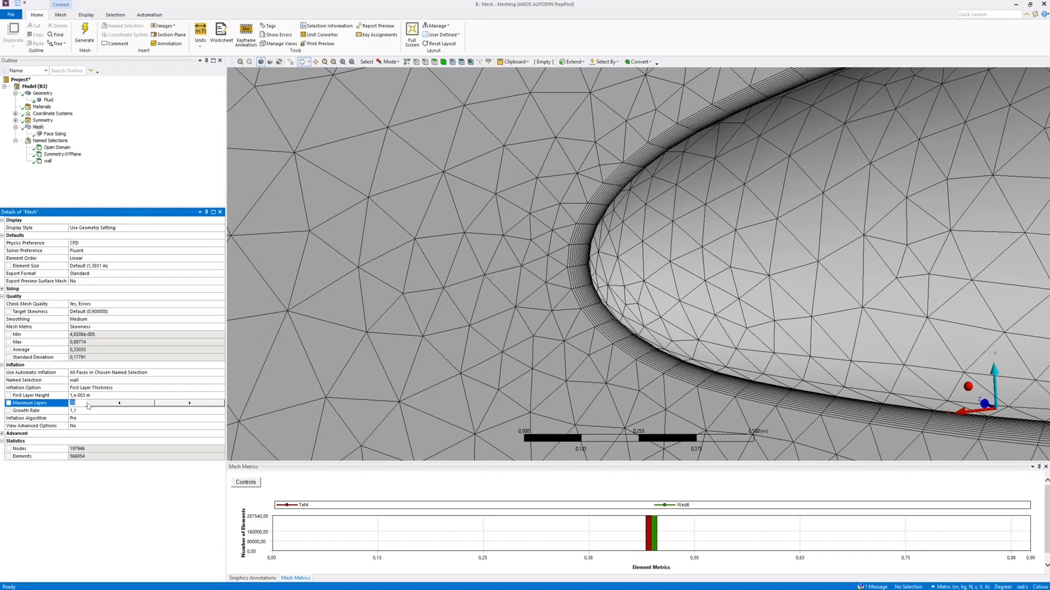
{"action": "type", "text": "30"}
{"action": "key", "text": "Return"}
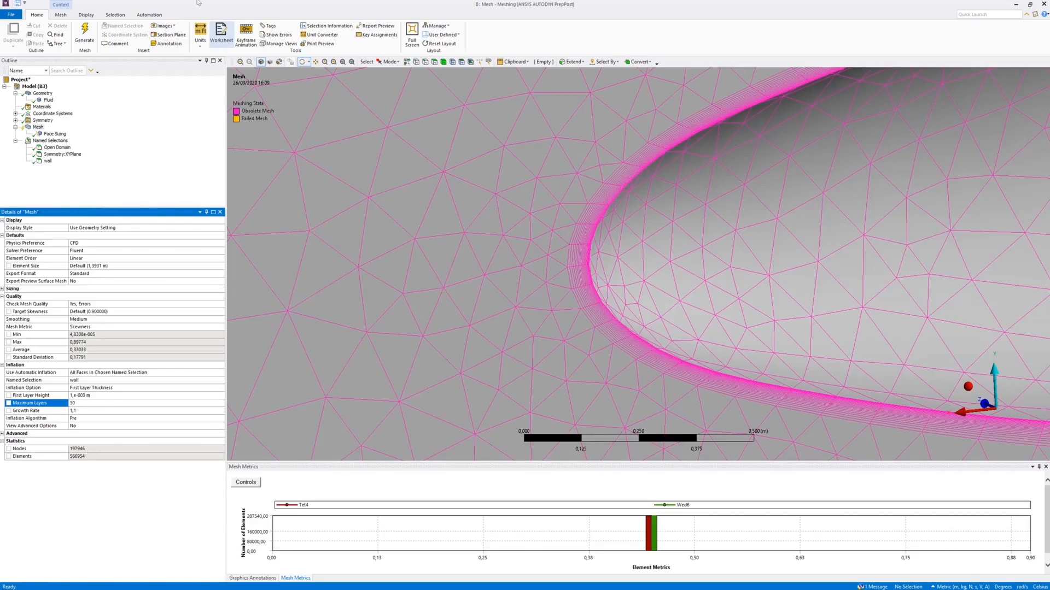
{"action": "left_click", "coordinate": [84, 35]}
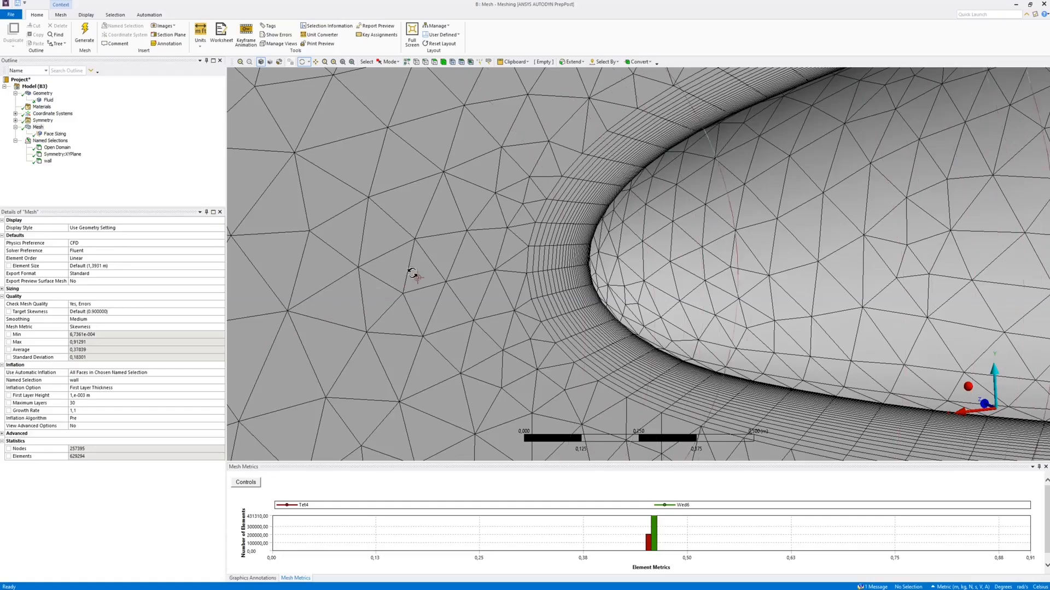
{"action": "middle_click_drag", "start_coordinate": [547, 287], "coordinate": [356, 70]}
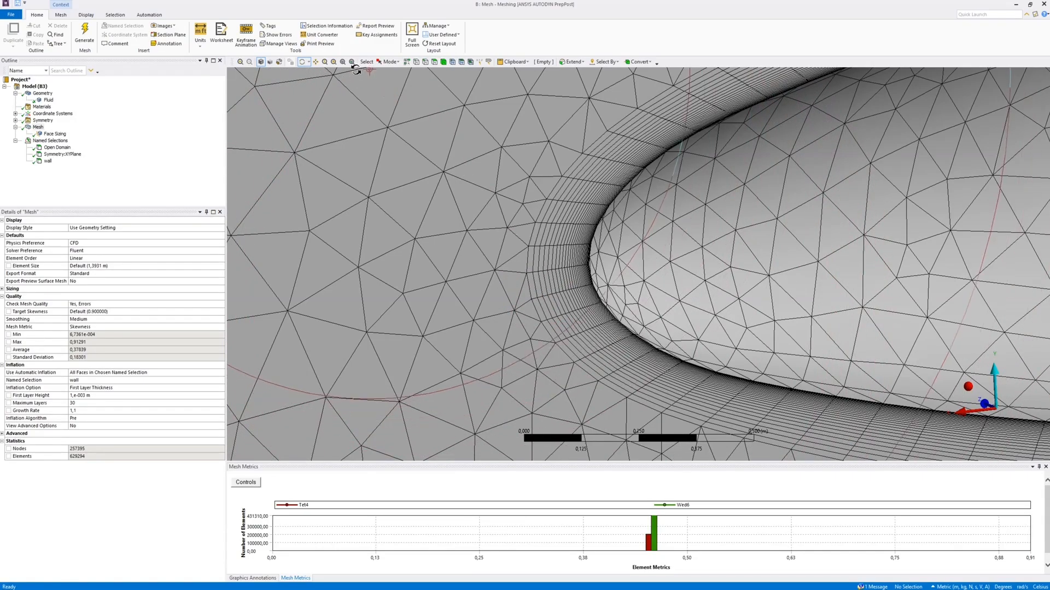
Slice the domain mesh with a vertical section plane across the middle of the aircraft and display whole elements along the cut
{"action": "left_click", "coordinate": [352, 62]}
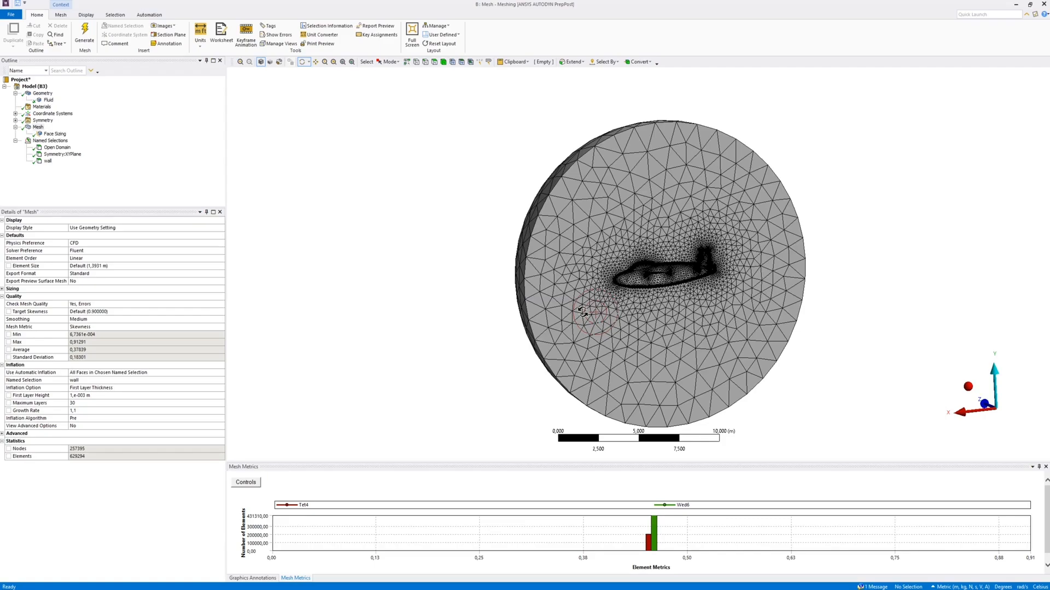
{"action": "left_click_drag", "start_coordinate": [660, 315], "coordinate": [654, 314]}
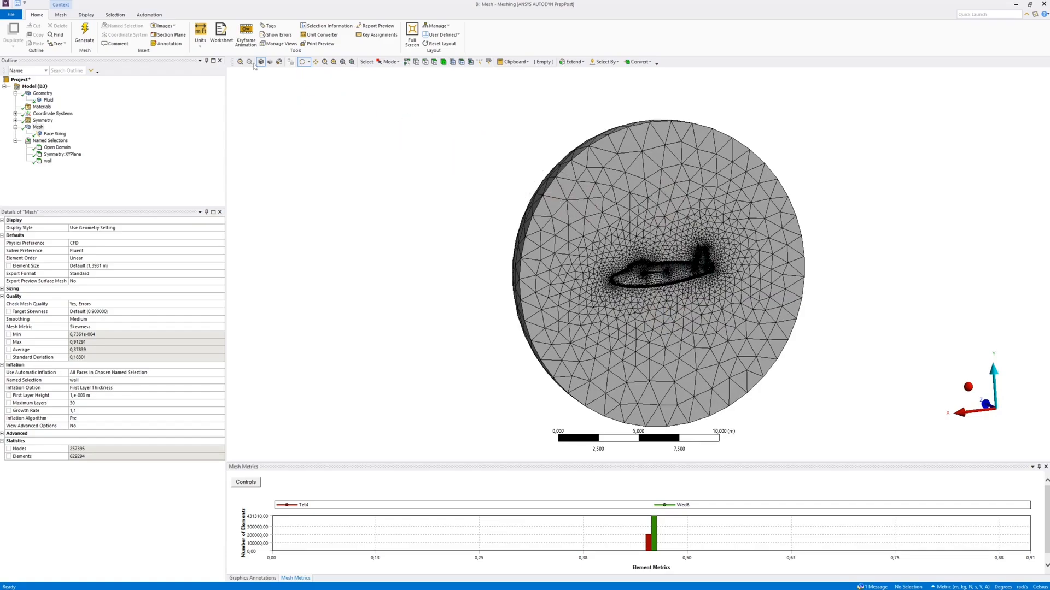
{"action": "left_click", "coordinate": [171, 35]}
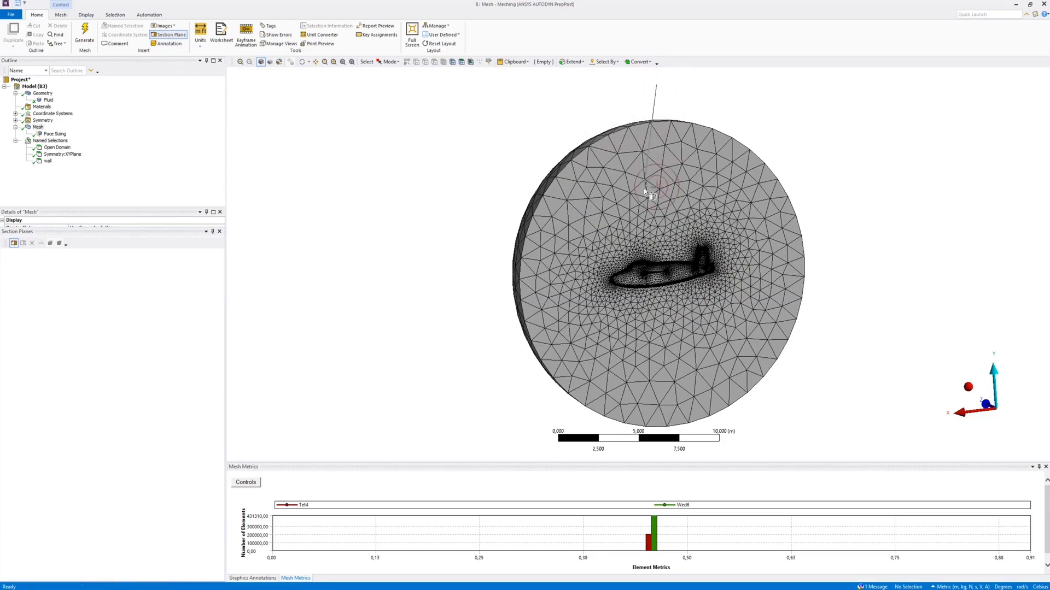
{"action": "left_click_drag", "start_coordinate": [655, 211], "coordinate": [662, 229]}
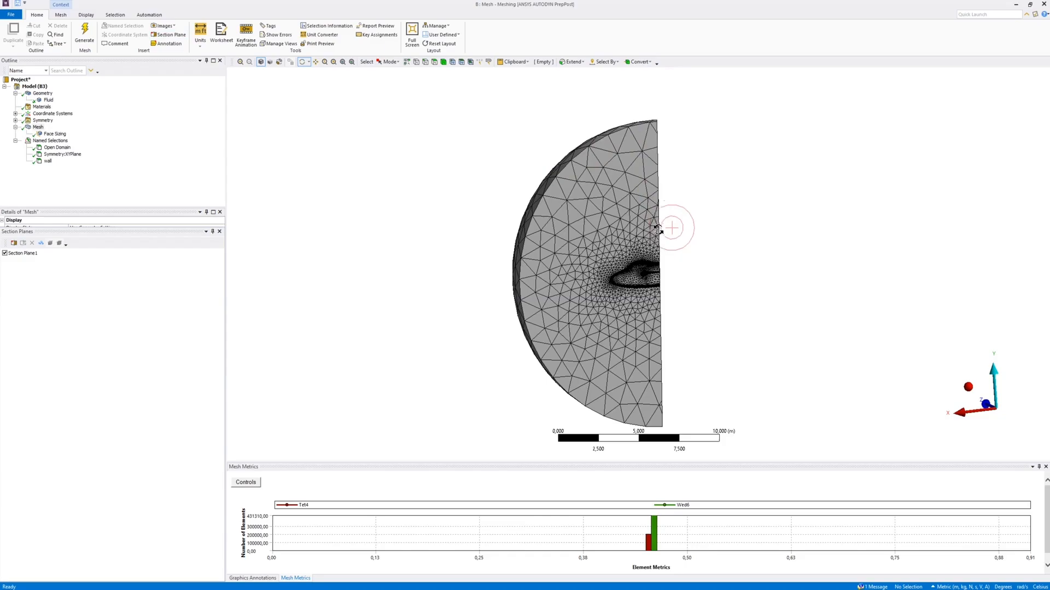
{"action": "middle_click_drag", "start_coordinate": [680, 272], "coordinate": [553, 297]}
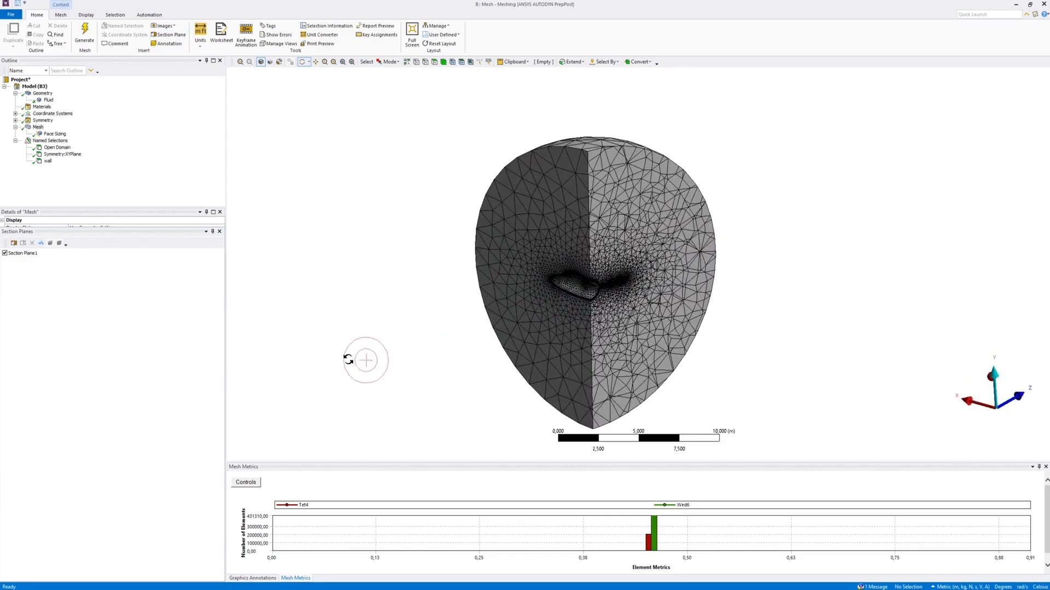
{"action": "left_click", "coordinate": [24, 255]}
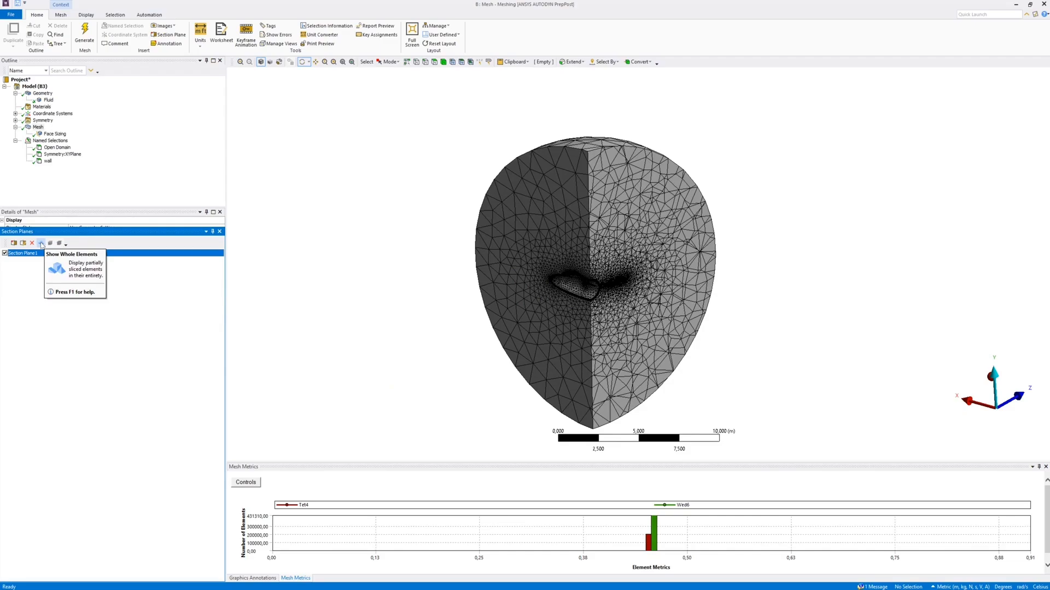
{"action": "left_click", "coordinate": [41, 244]}
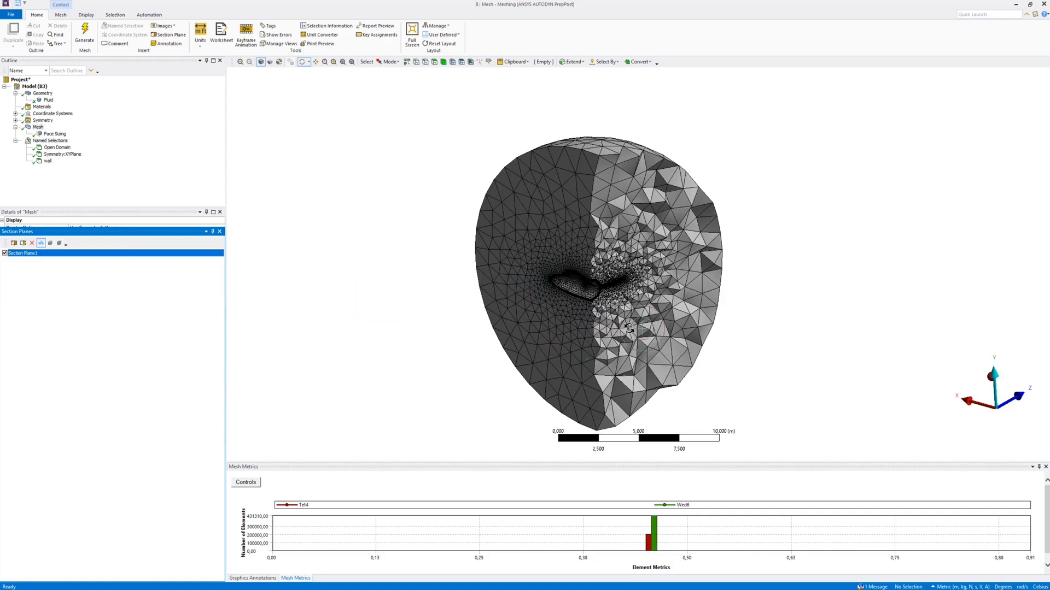
Edit the section plane, shifting it along the fuselage and flipping which side of the cut is shown
{"action": "left_click", "coordinate": [23, 244]}
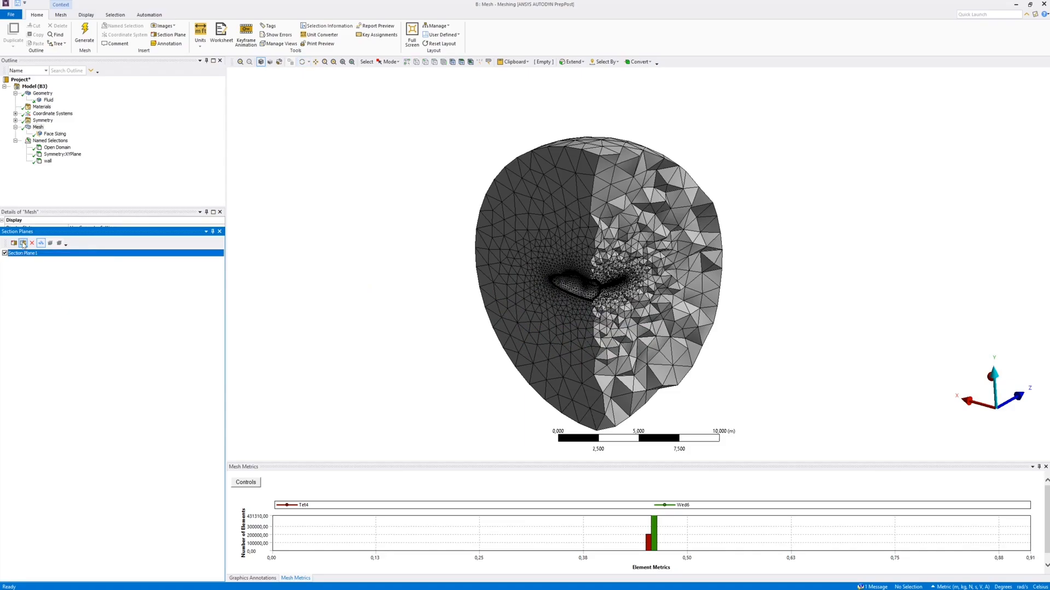
{"action": "mouse_move", "coordinate": [590, 345]}
{"action": "middle_mouse_down"}
{"action": "mouse_move", "coordinate": [561, 350]}
{"action": "mouse_move", "coordinate": [571, 351]}
{"action": "middle_mouse_up"}
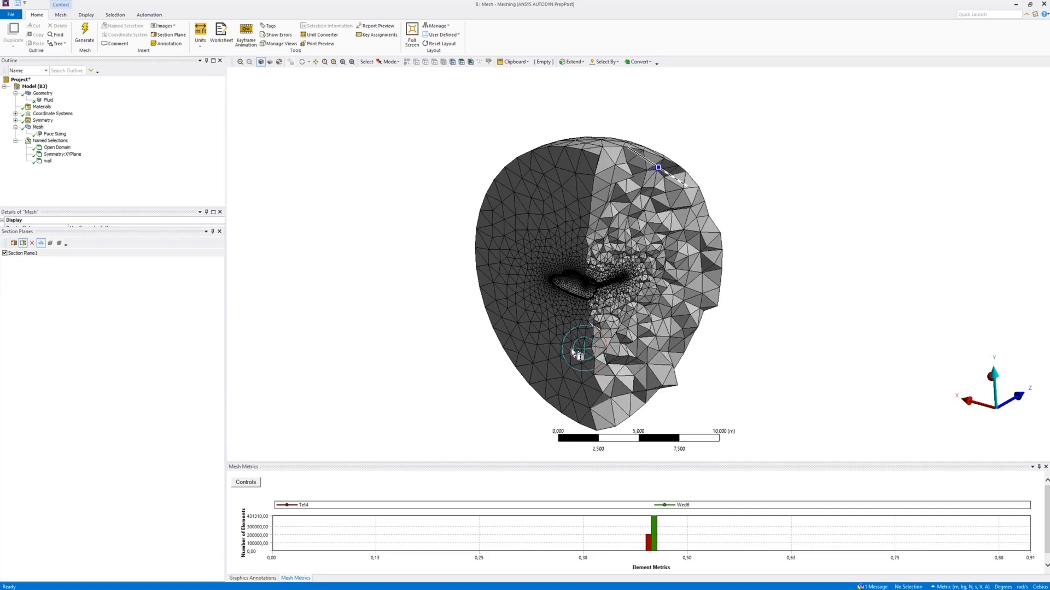
{"action": "left_click", "coordinate": [674, 180]}
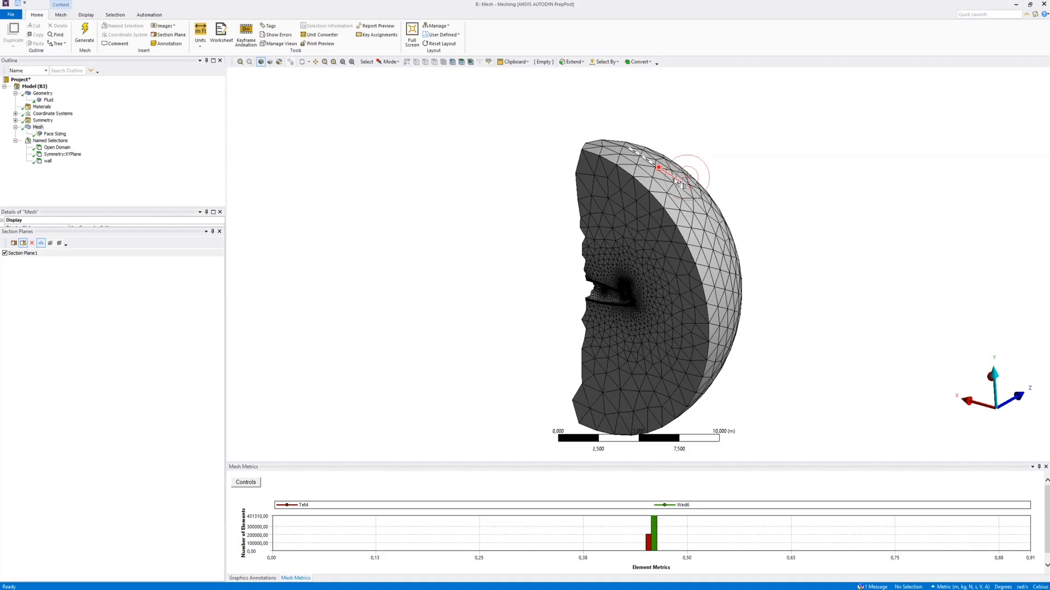
{"action": "left_click", "coordinate": [674, 178]}
{"action": "mouse_move", "coordinate": [613, 350]}
{"action": "middle_mouse_down"}
{"action": "mouse_move", "coordinate": [589, 346]}
{"action": "mouse_move", "coordinate": [621, 354]}
{"action": "mouse_move", "coordinate": [583, 352]}
{"action": "mouse_move", "coordinate": [627, 359]}
{"action": "mouse_move", "coordinate": [595, 349]}
{"action": "middle_mouse_up"}
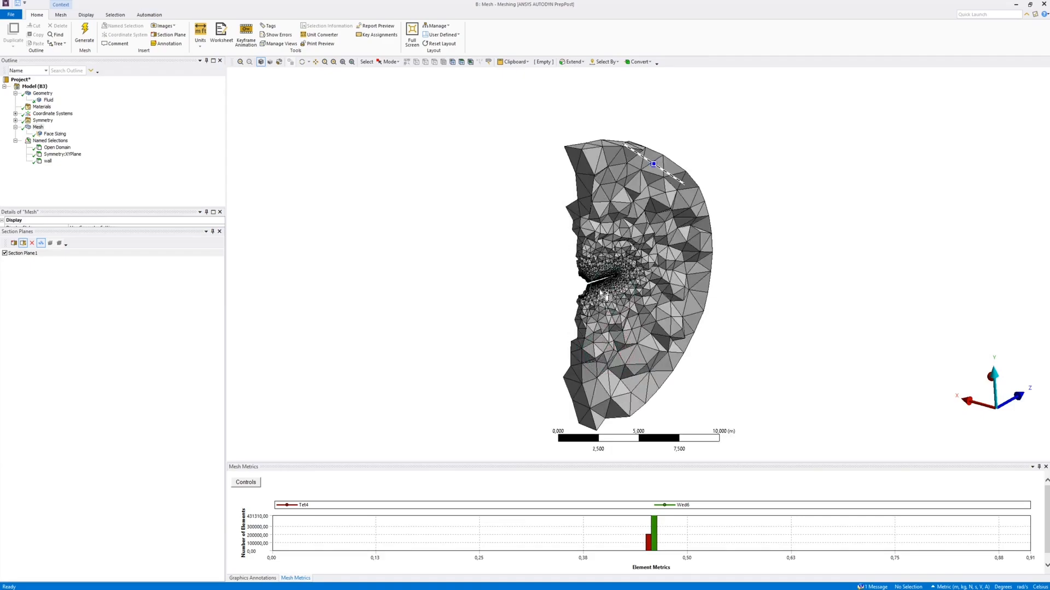
Turn off the section plane and view the complete domain mesh from the symmetry side
{"action": "left_click", "coordinate": [508, 361]}
{"action": "left_click", "coordinate": [5, 253]}
{"action": "middle_click_drag", "start_coordinate": [576, 353], "coordinate": [670, 335]}
{"action": "left_click_drag", "start_coordinate": [671, 335], "coordinate": [672, 334]}
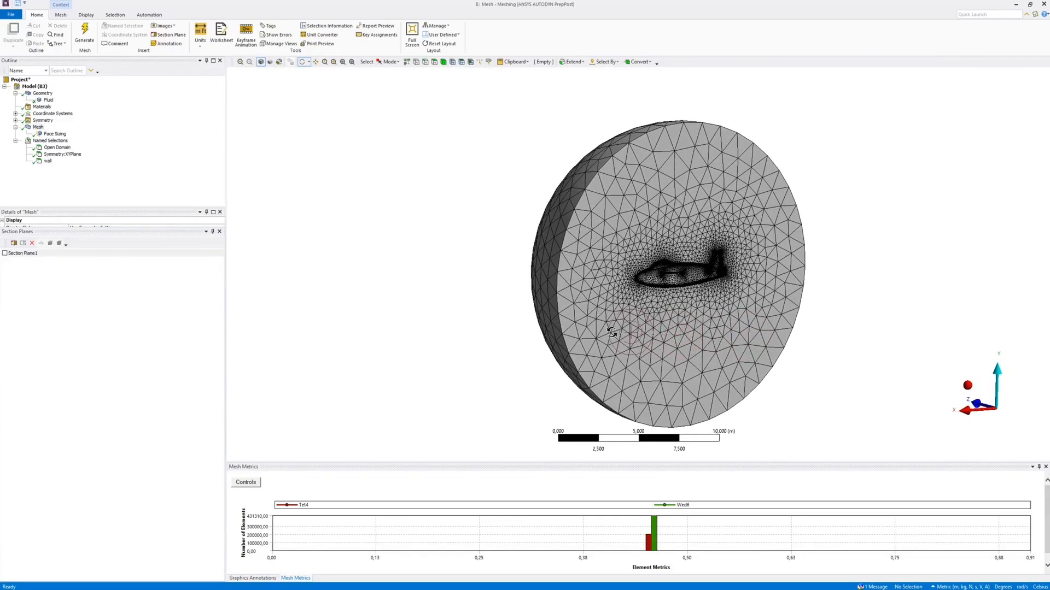